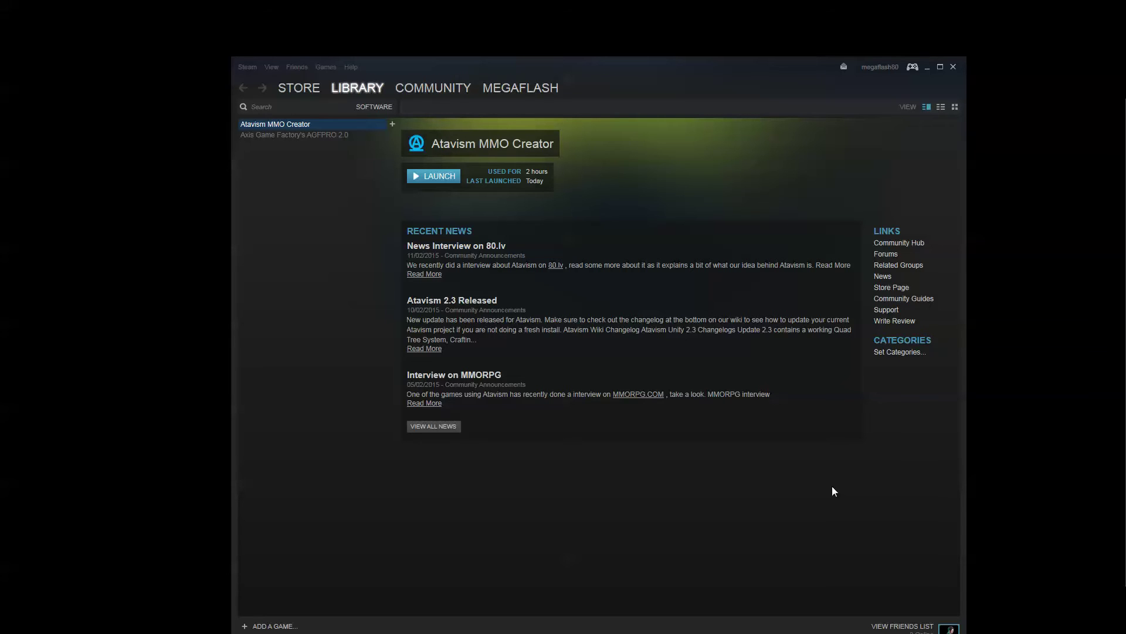
Launch Atavism MMO Creator from the Steam Library and start it with Play!
left_click(437, 177)
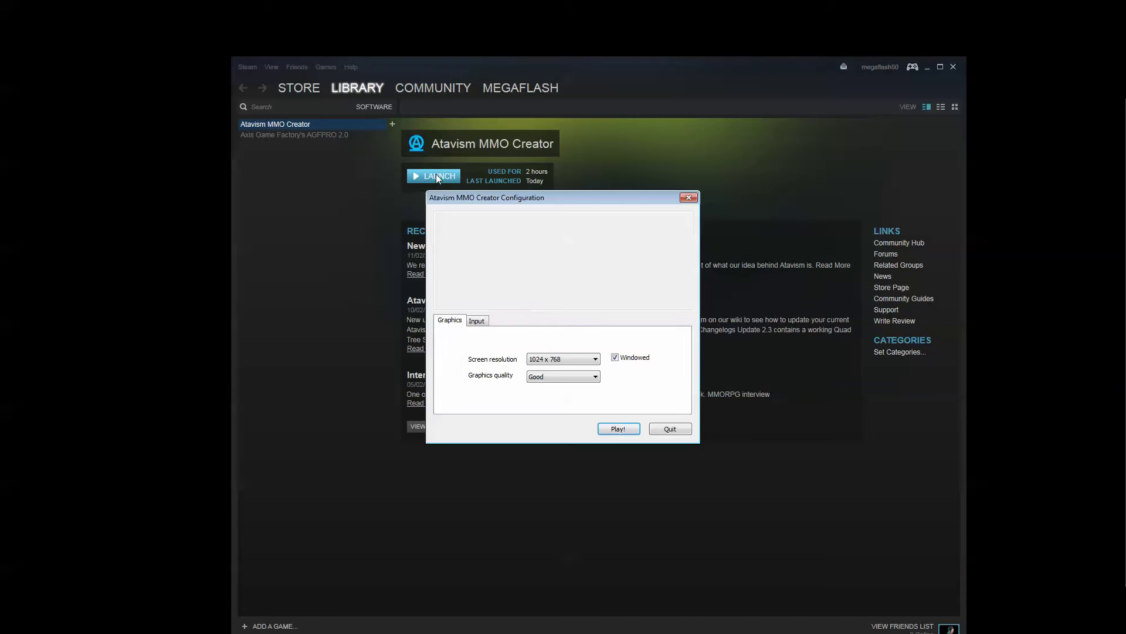
left_click(627, 429)
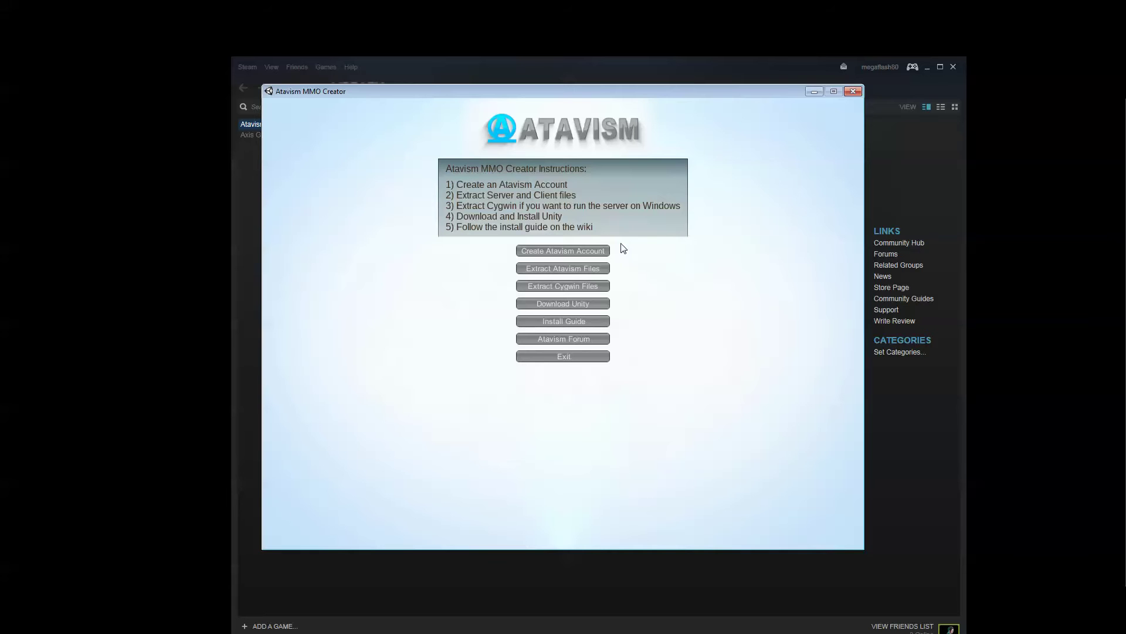
Open the Create Atavism Account form and enter the account email in both email fields
left_click(537, 253)
left_click(541, 253)
left_click(572, 270)
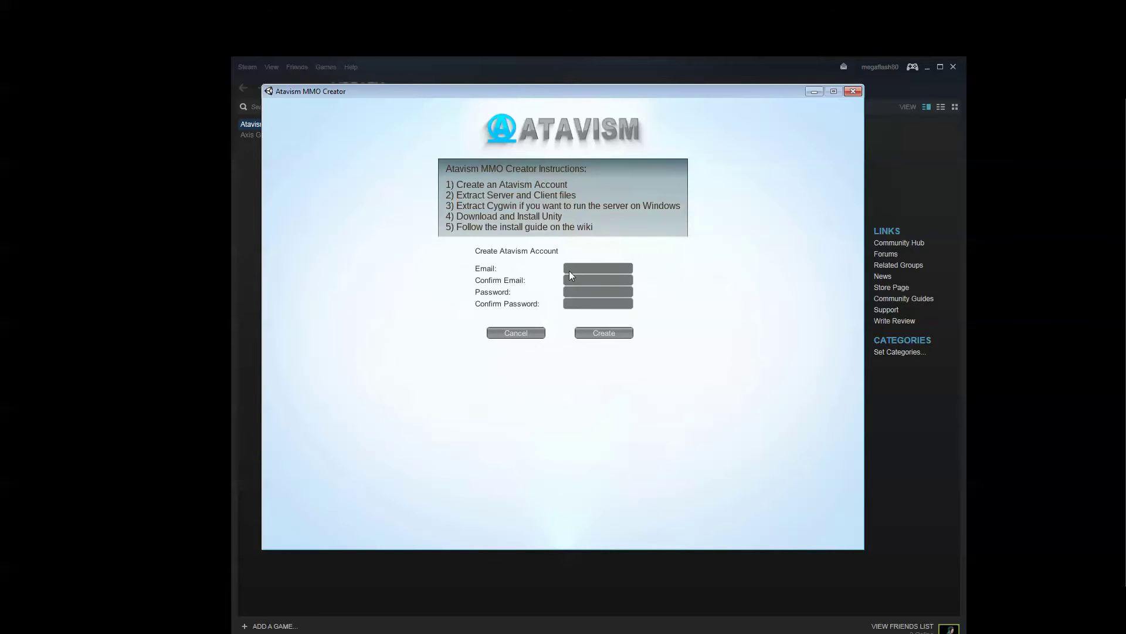
left_click(826, 122)
key("Tab")
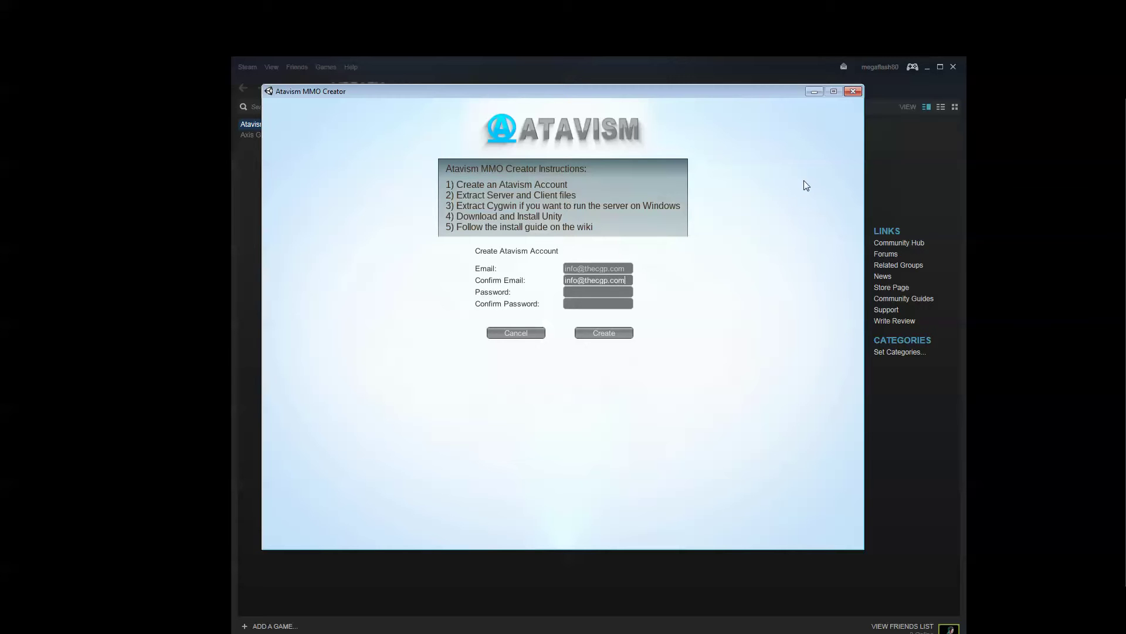
Enter and confirm the account password, submit the account, then choose Download Unity
key("Tab")
type("********")
key("Tab")
type("*******")
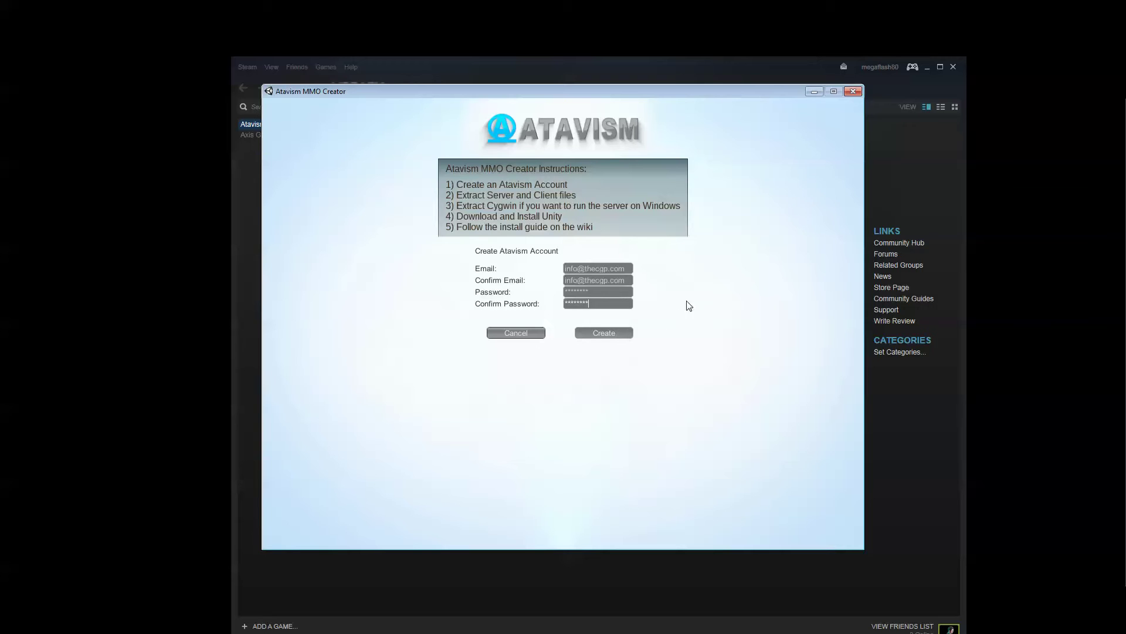
key("Return")
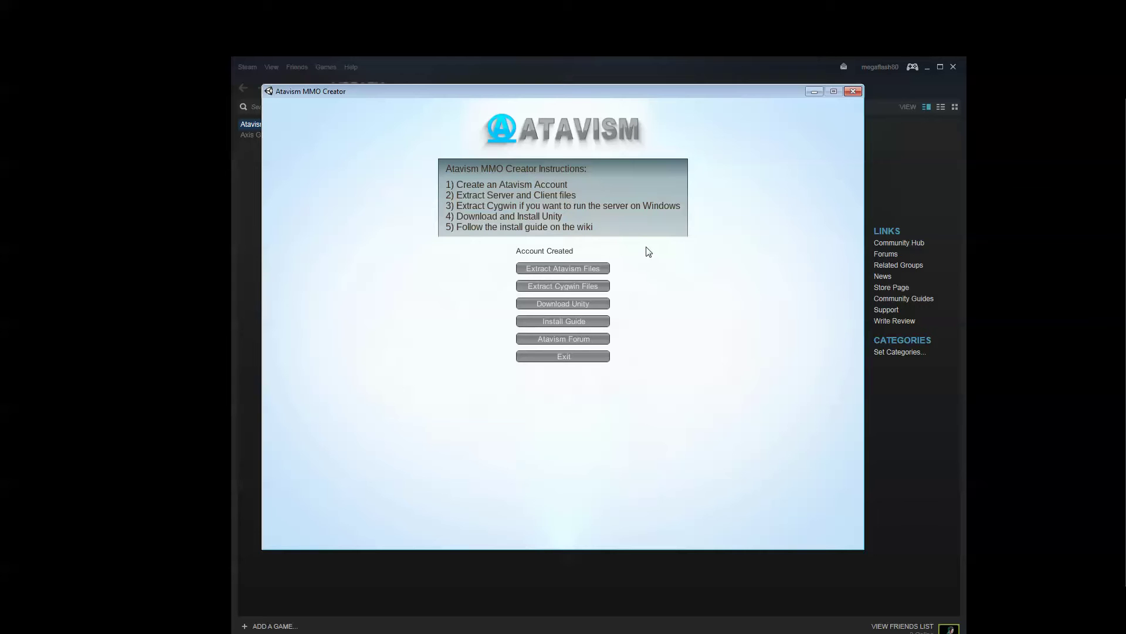
left_click(564, 304)
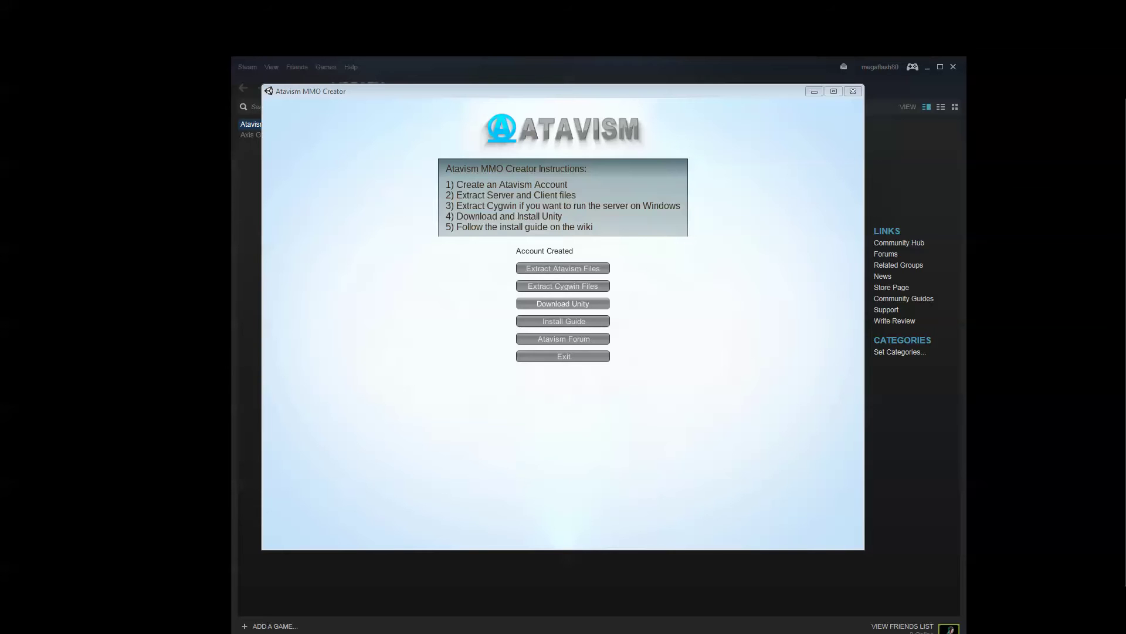
Maximize Chrome, open unity3d.com's download page offering Unity 4.6.3, then minimize the browser
left_click_drag(1124, 141, 827, 43)
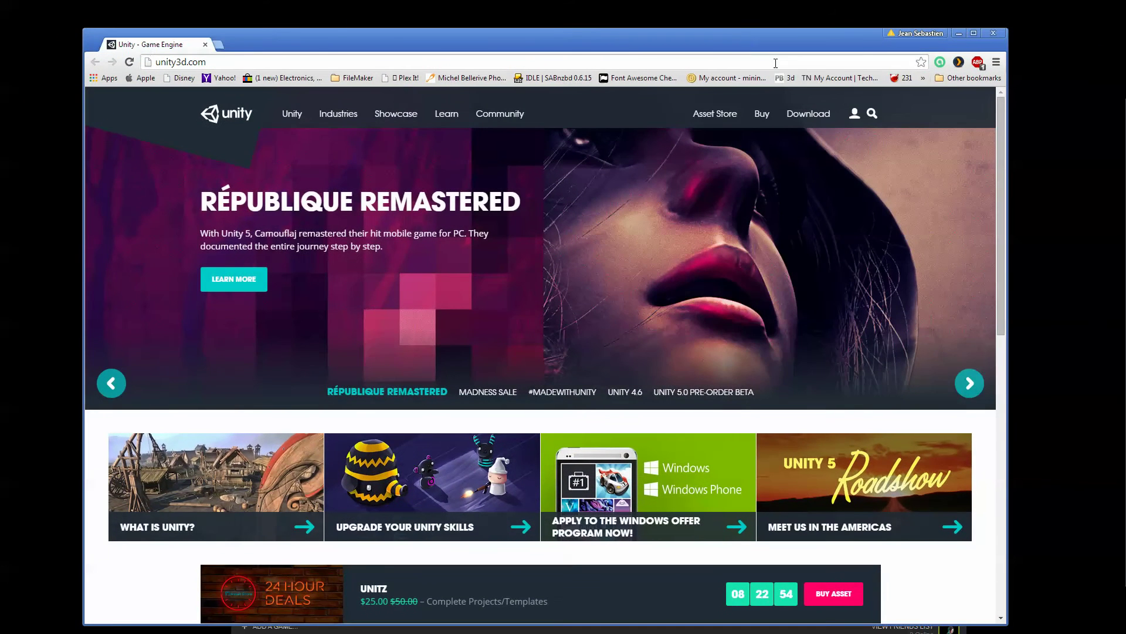
double_click(740, 34)
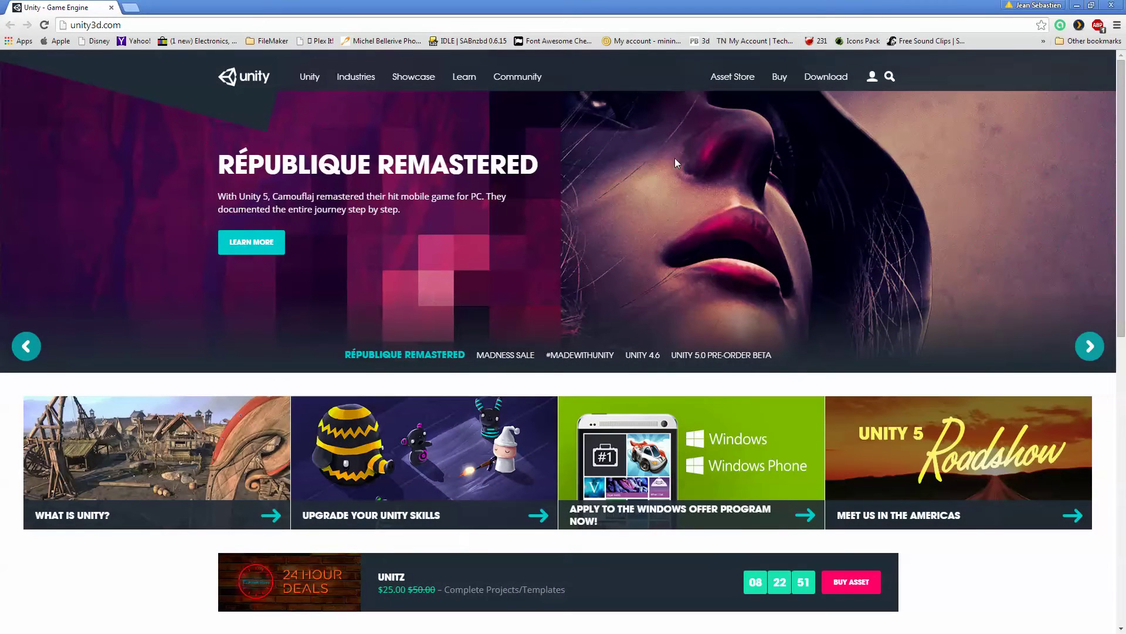
left_click(828, 82)
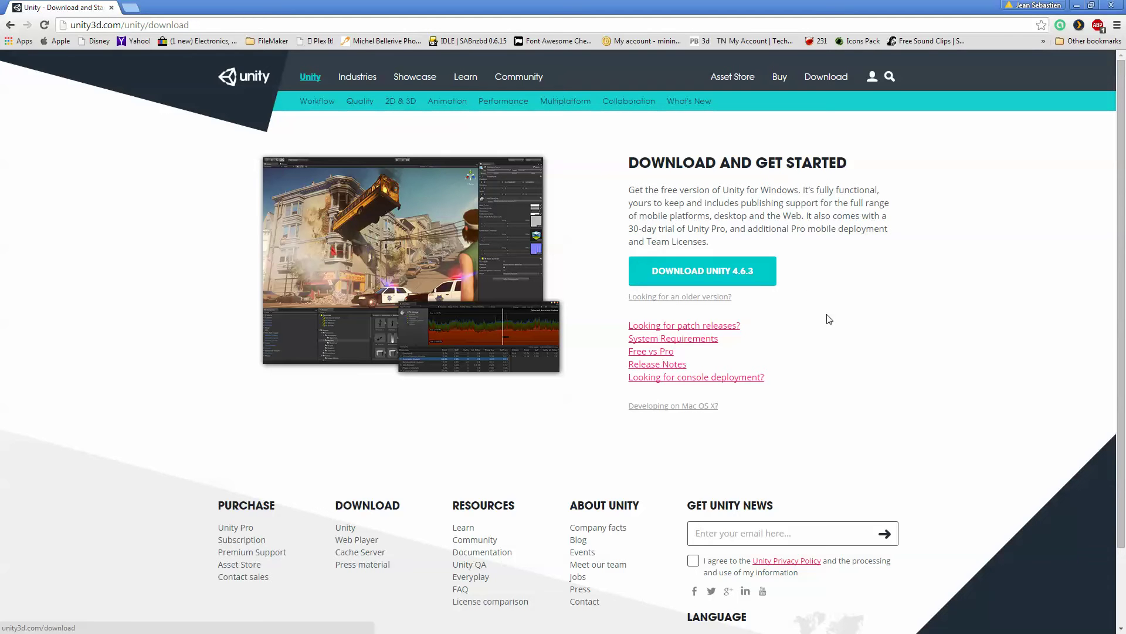
left_click(1076, 9)
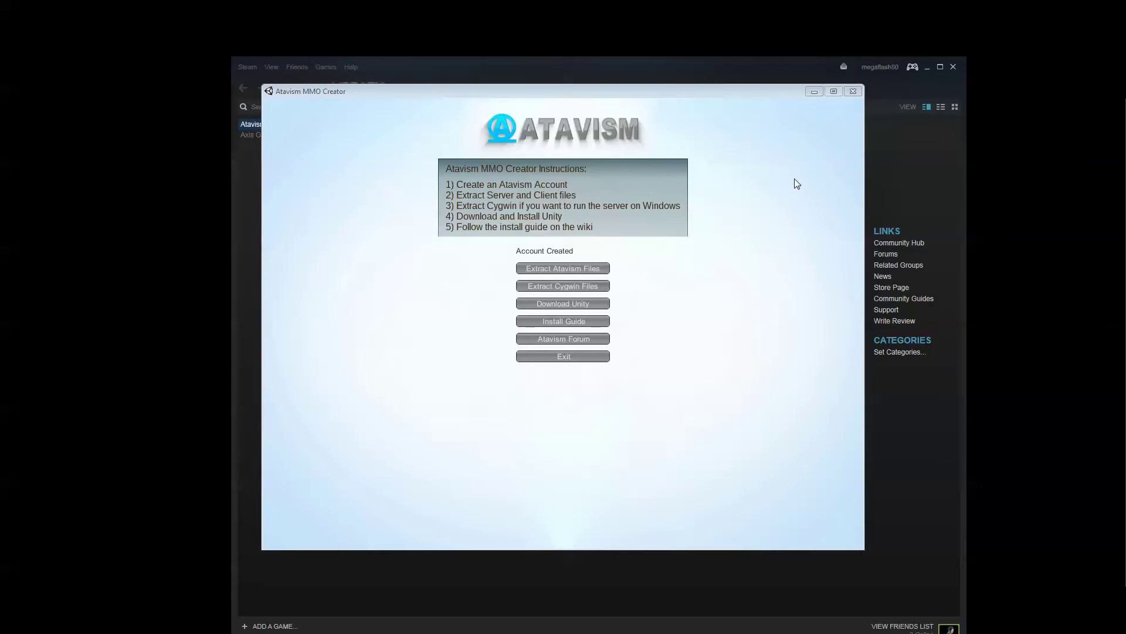
Close the Atavism MMO Creator launcher window, leaving the Unity welcome screen showing
left_click(814, 92)
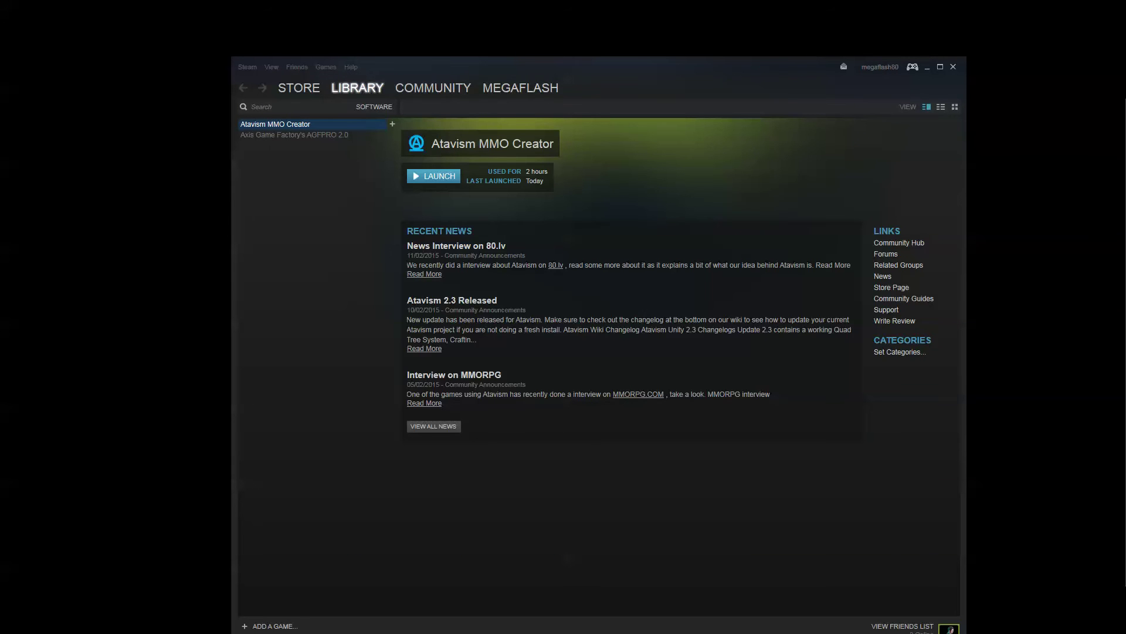
key("alt+Tab")
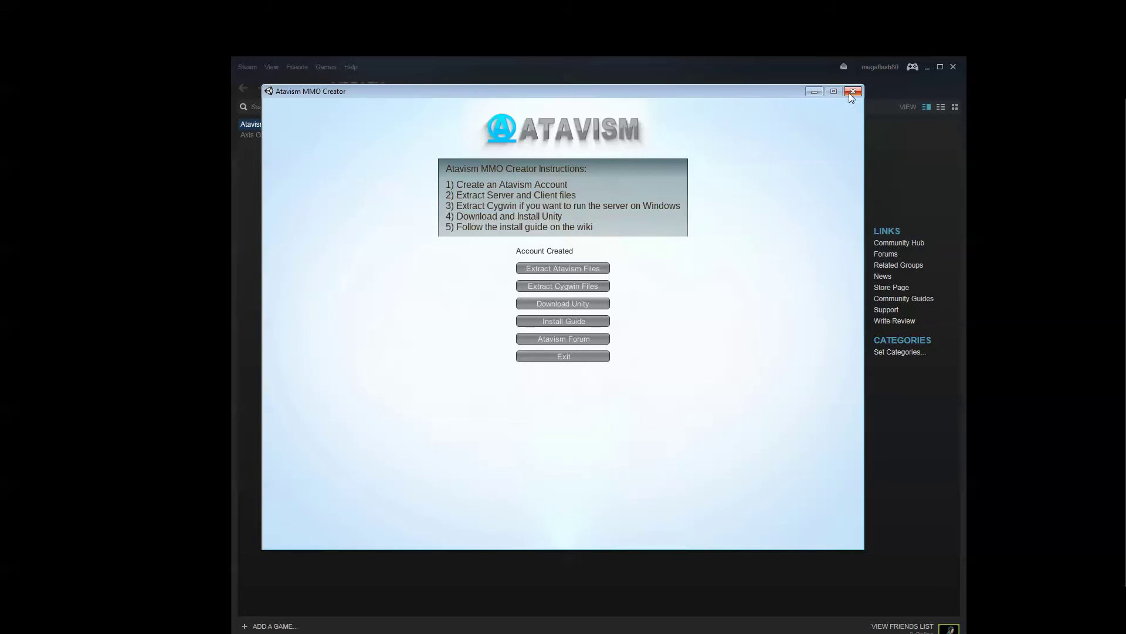
left_click(852, 92)
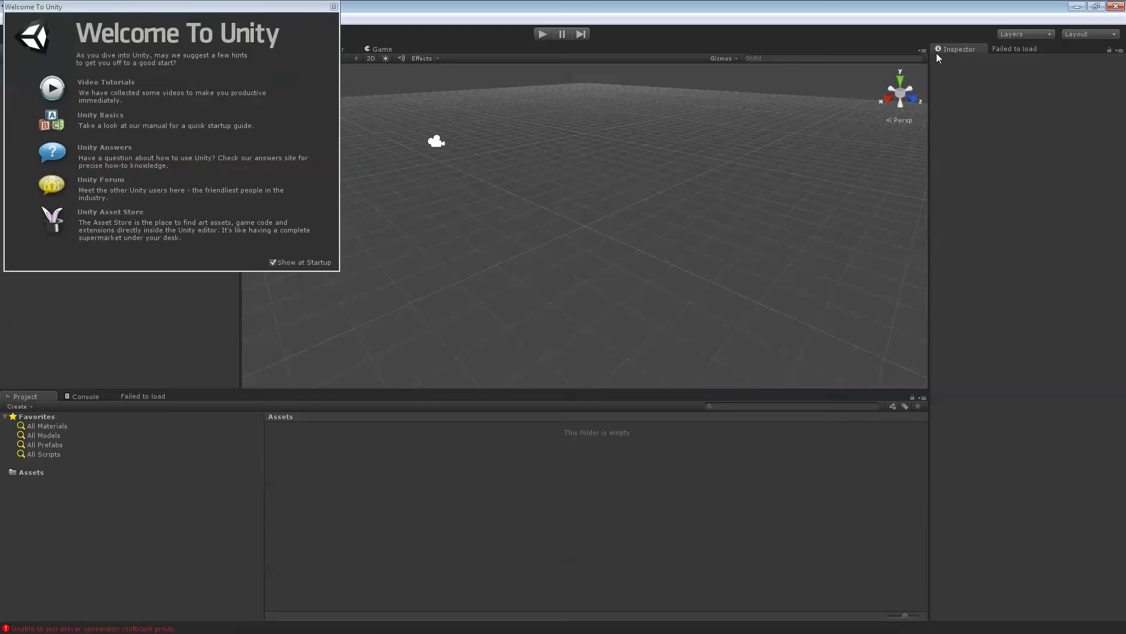
Close Welcome To Unity, look over the New Project wizard's package list, then cancel it
left_click(334, 7)
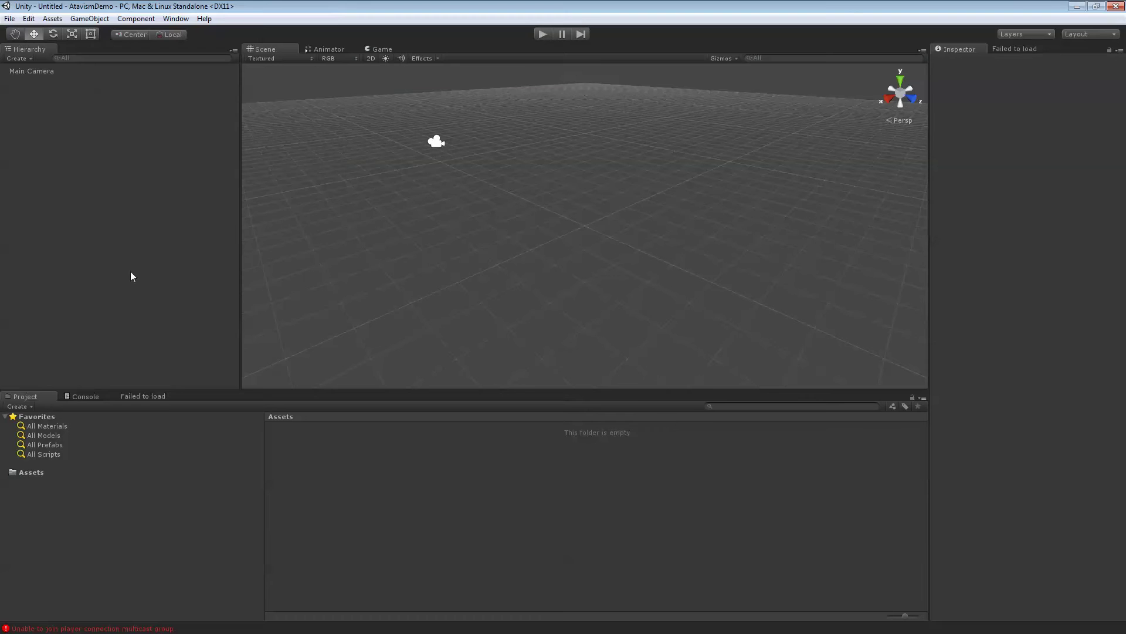
left_click(10, 19)
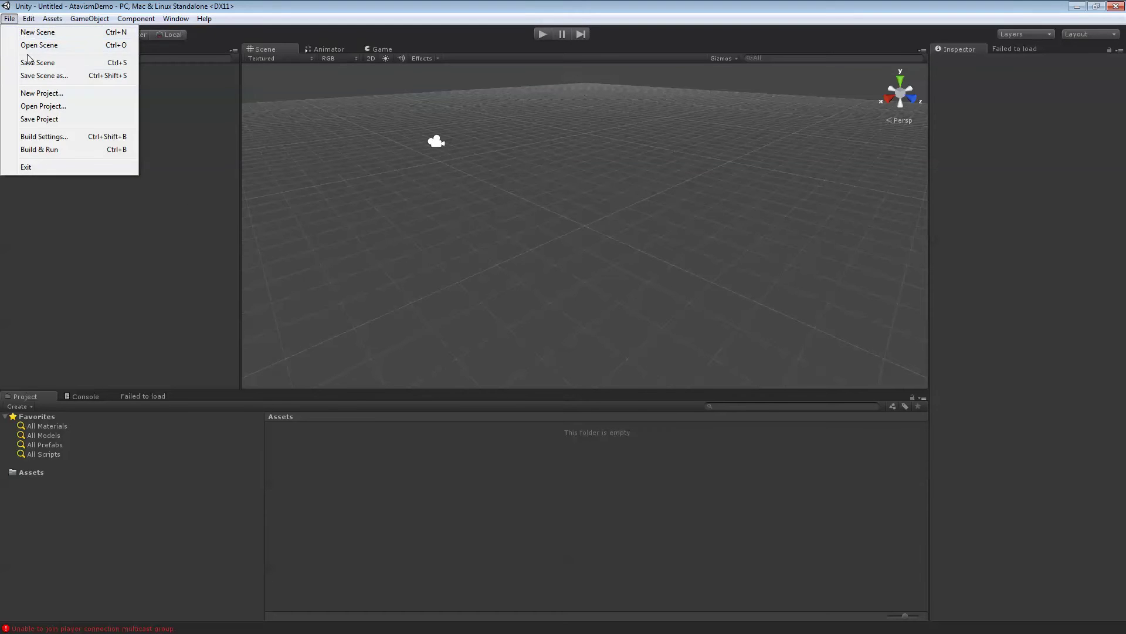
left_click(35, 93)
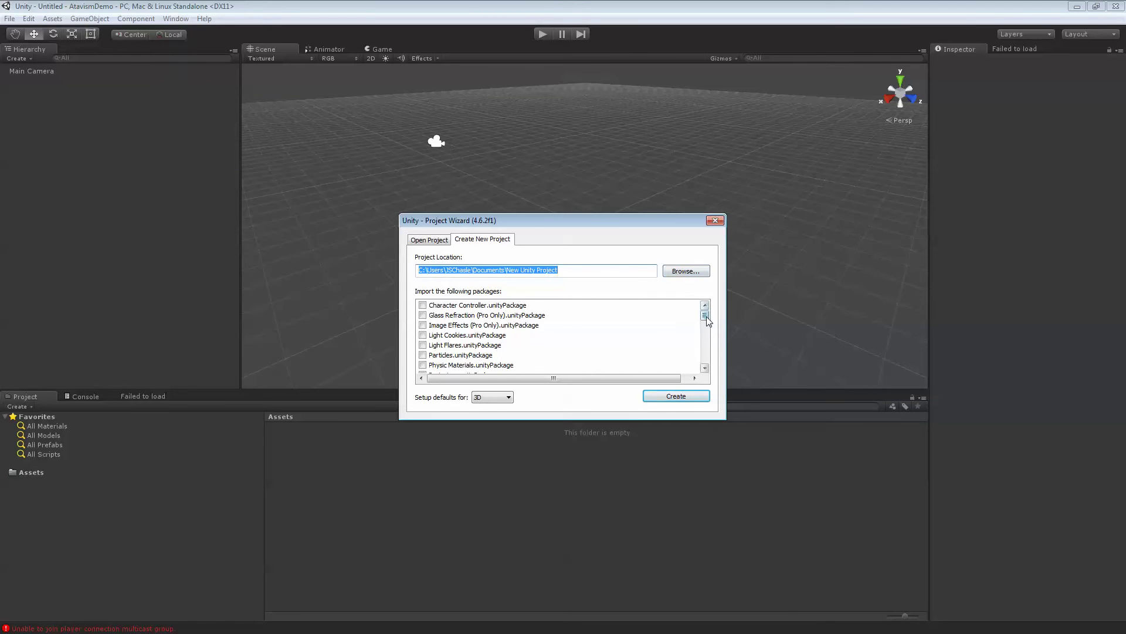
mouse_move(707, 315)
left_mouse_down()
mouse_move(707, 366)
mouse_move(706, 309)
left_mouse_up()
left_click(715, 220)
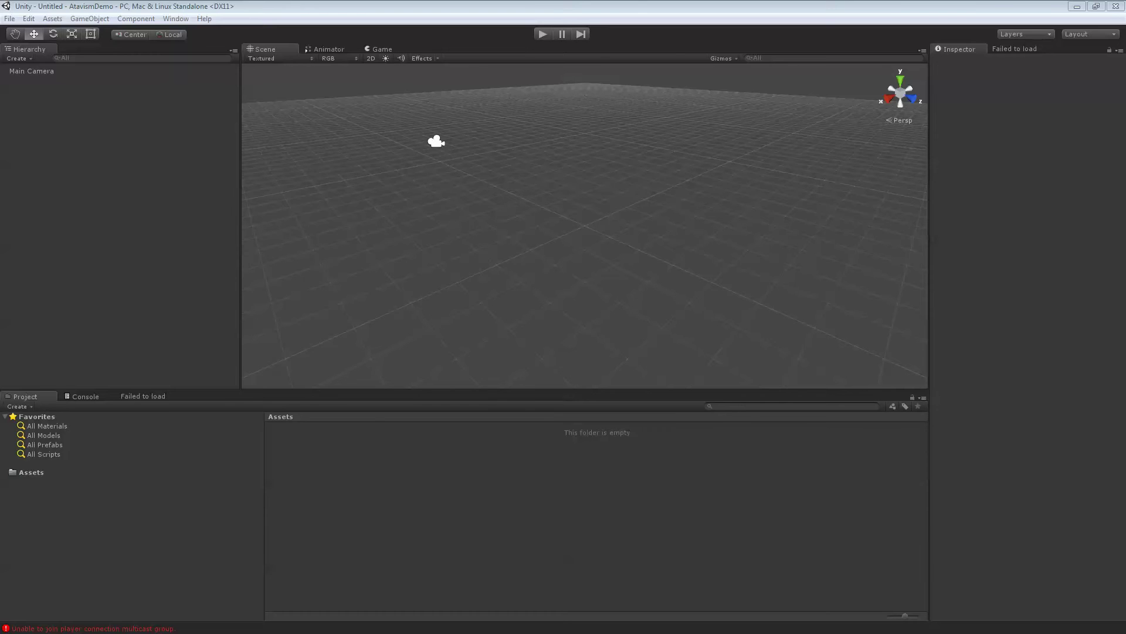
Import every file of AtavismUnity_V2_3.unitypackage from the Client folder into the project
left_click_drag(1125, 191, 744, 189)
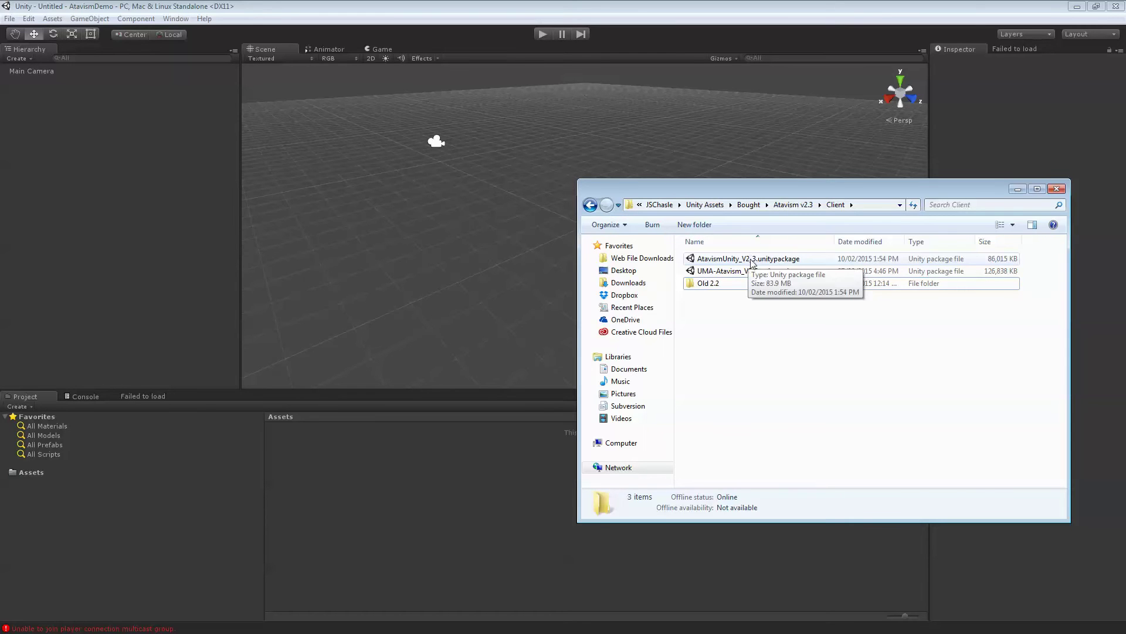
double_click(751, 261)
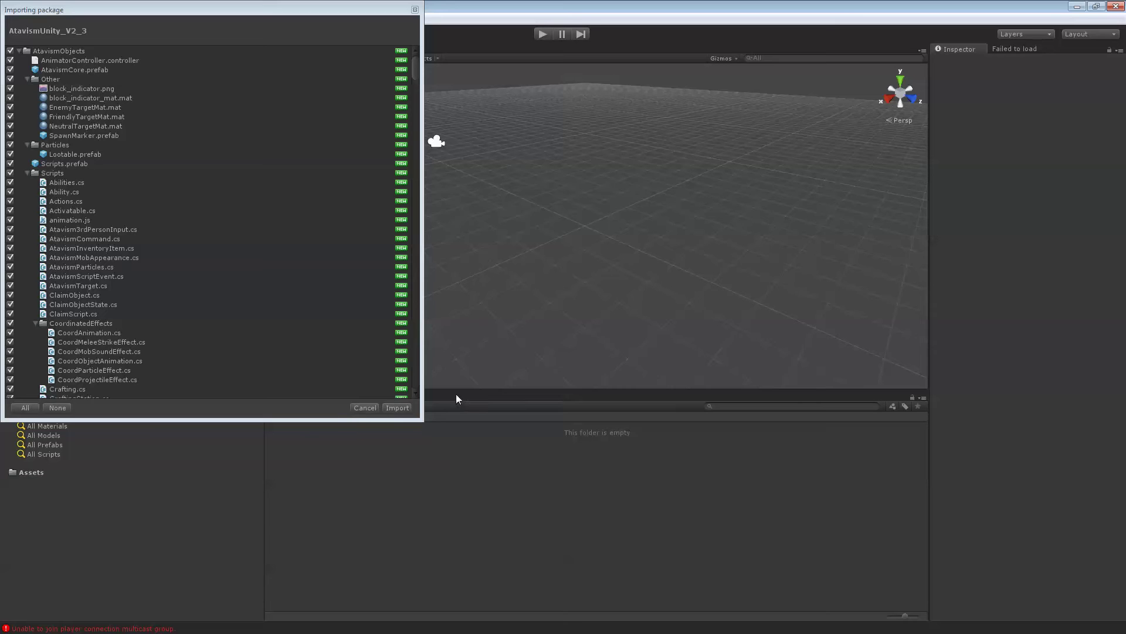
left_click(403, 406)
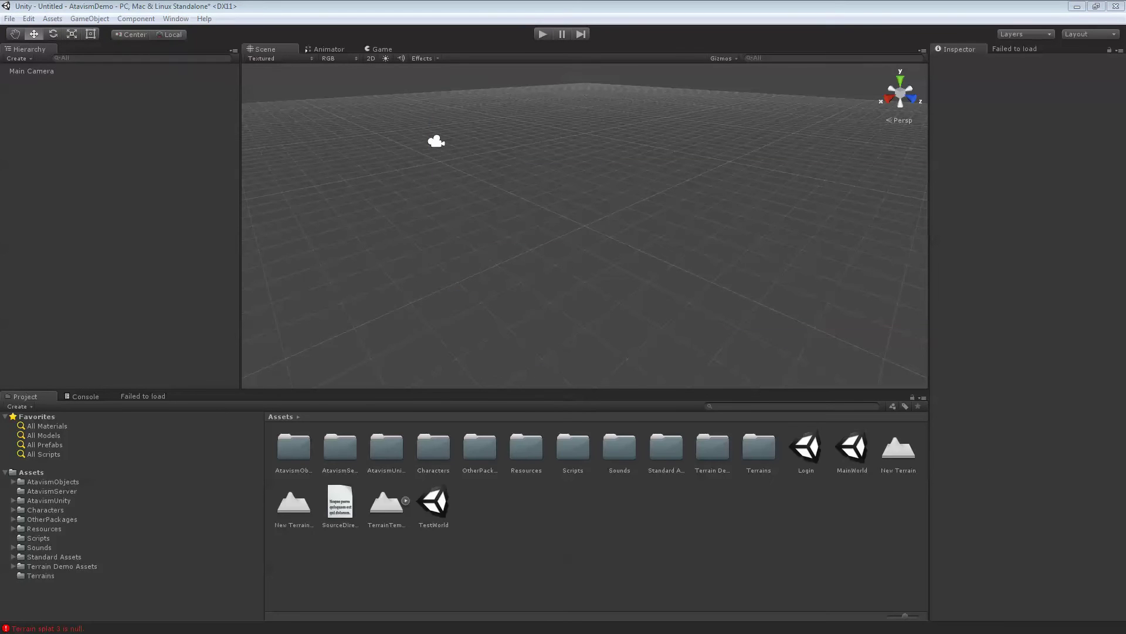
Import every file of UMA-Atavism_V2_3.unitypackage from the Client folder into the project
key("alt+Tab")
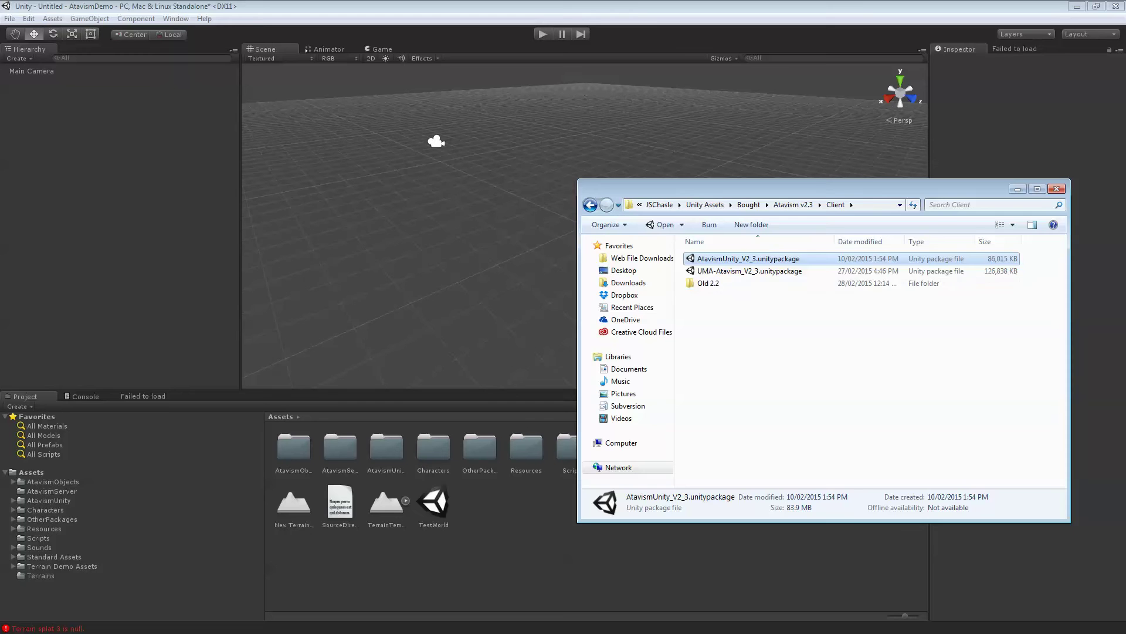
left_click(744, 272)
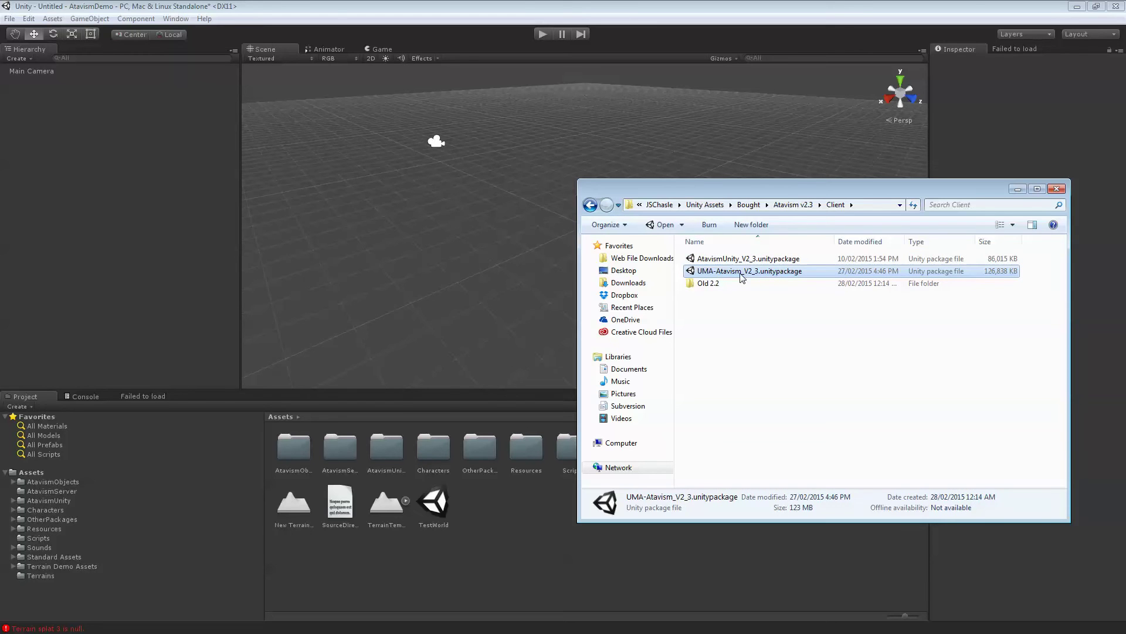
double_click(741, 271)
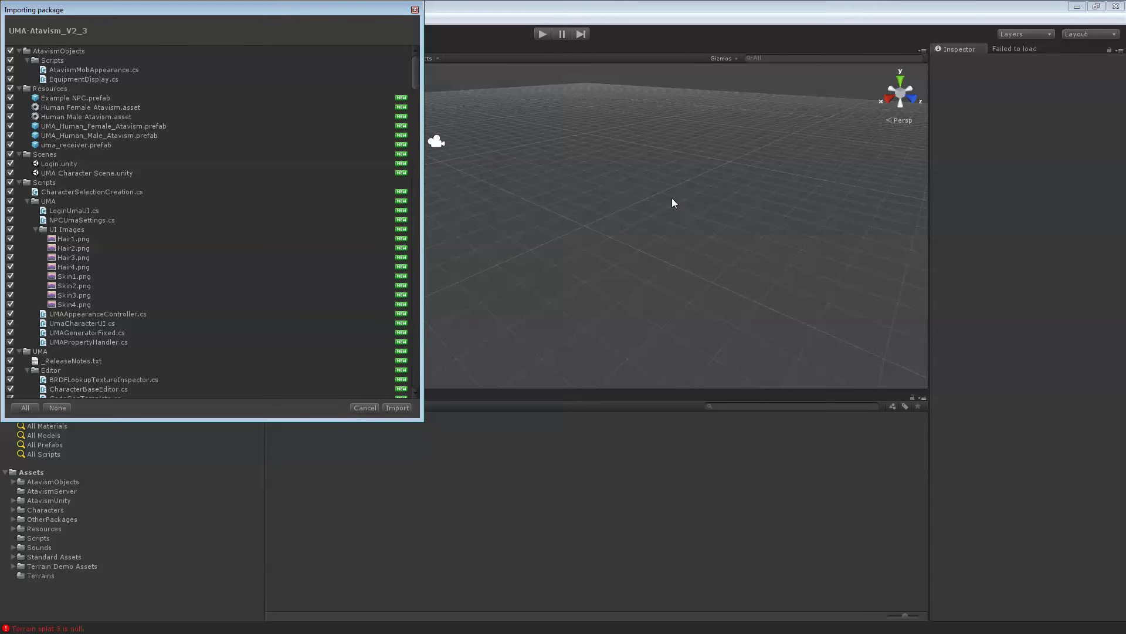
left_click(406, 406)
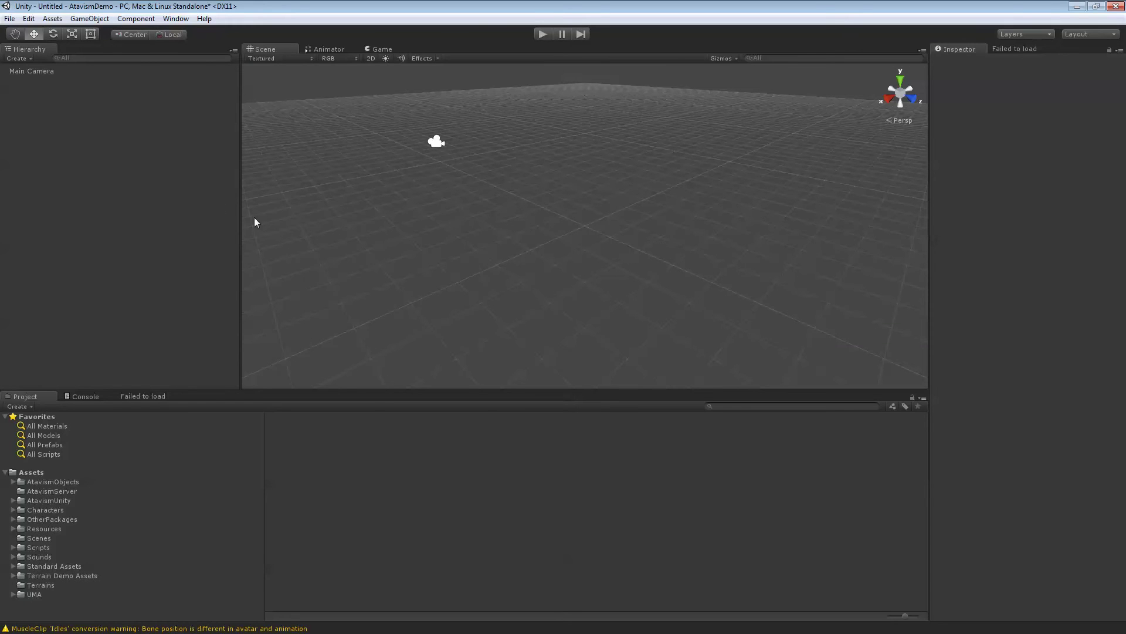
Open the Atavism Online editor window and log in with the account email and password
left_click(171, 18)
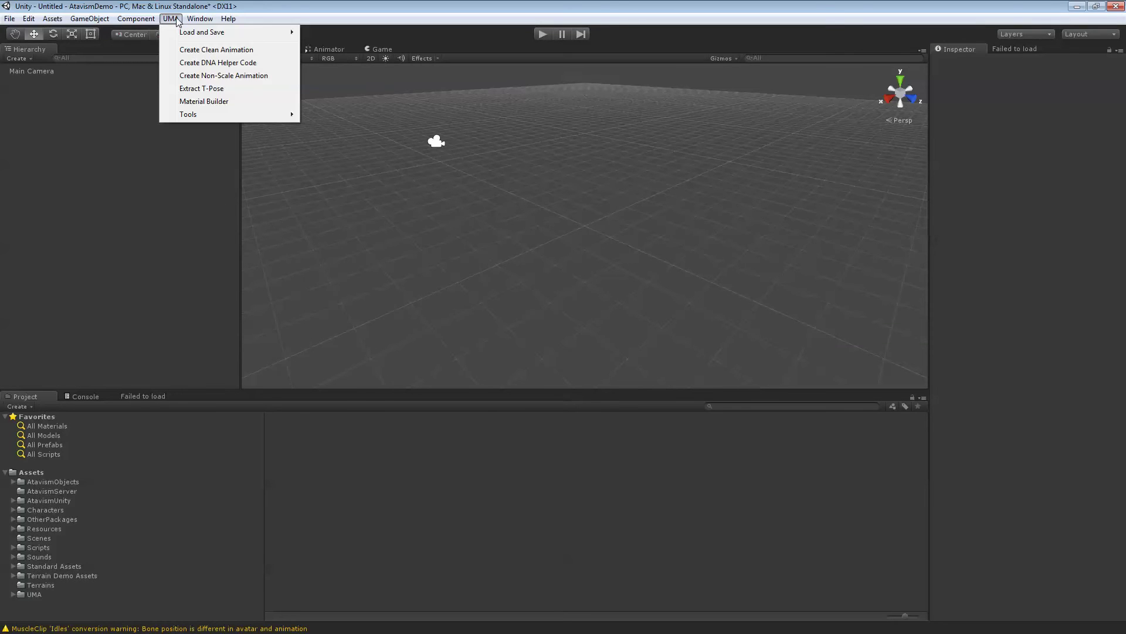
mouse_move(158, 22)
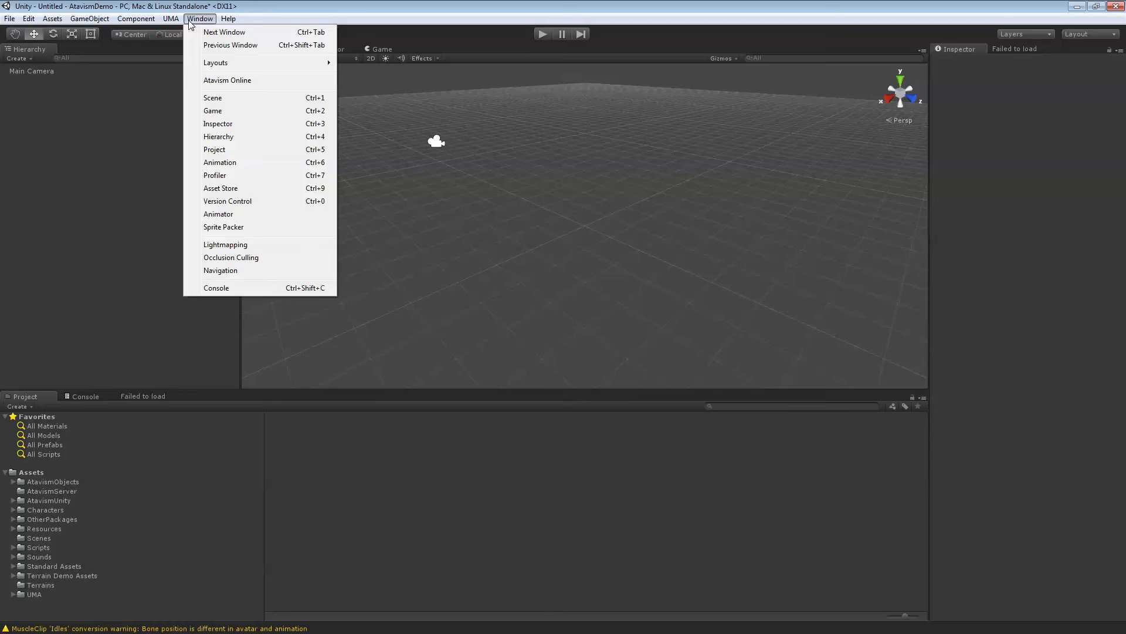
left_click(225, 81)
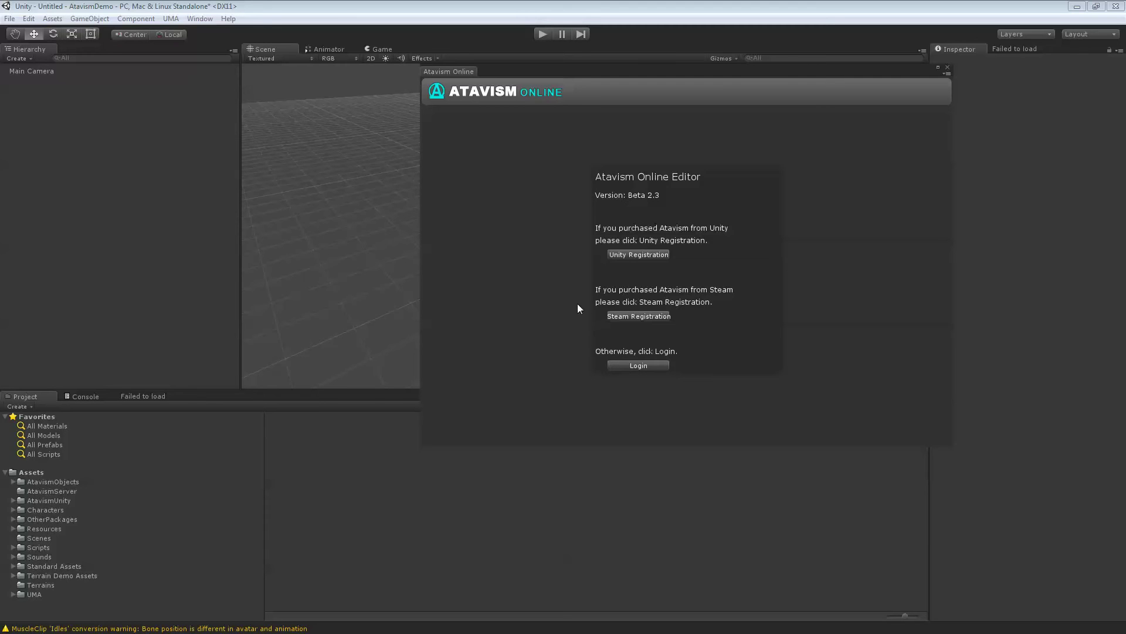
left_click(642, 366)
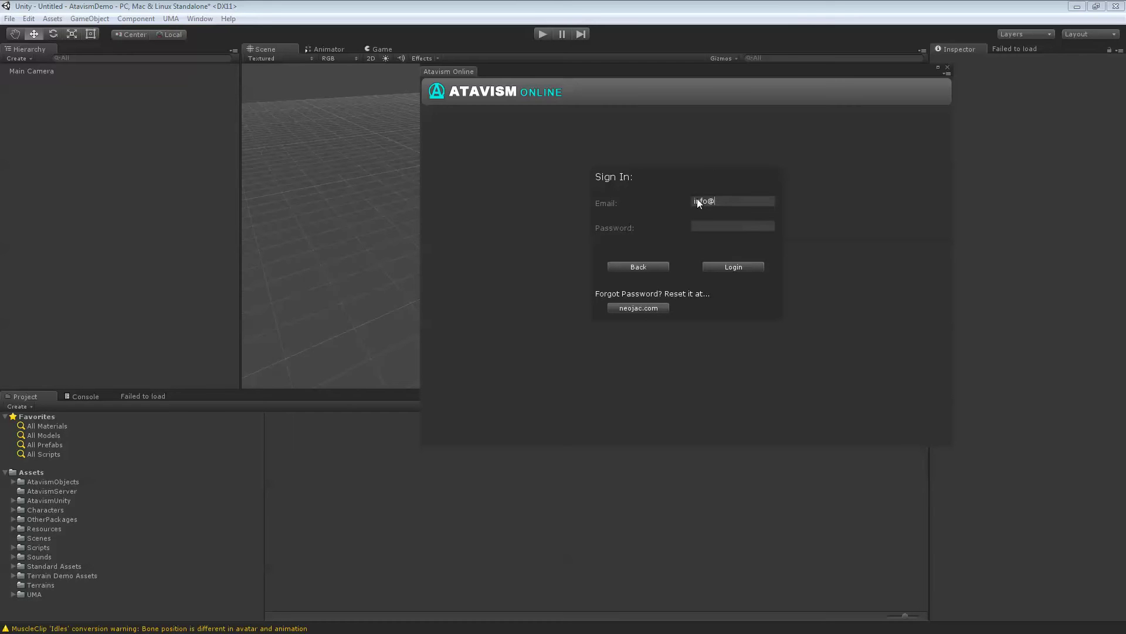
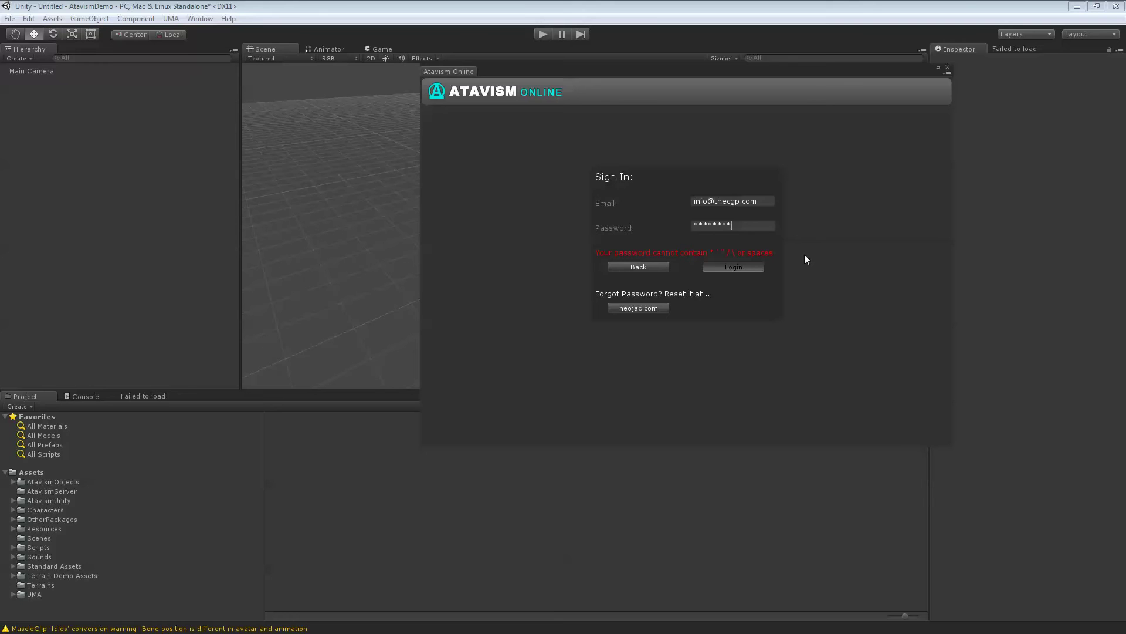
key("Return")
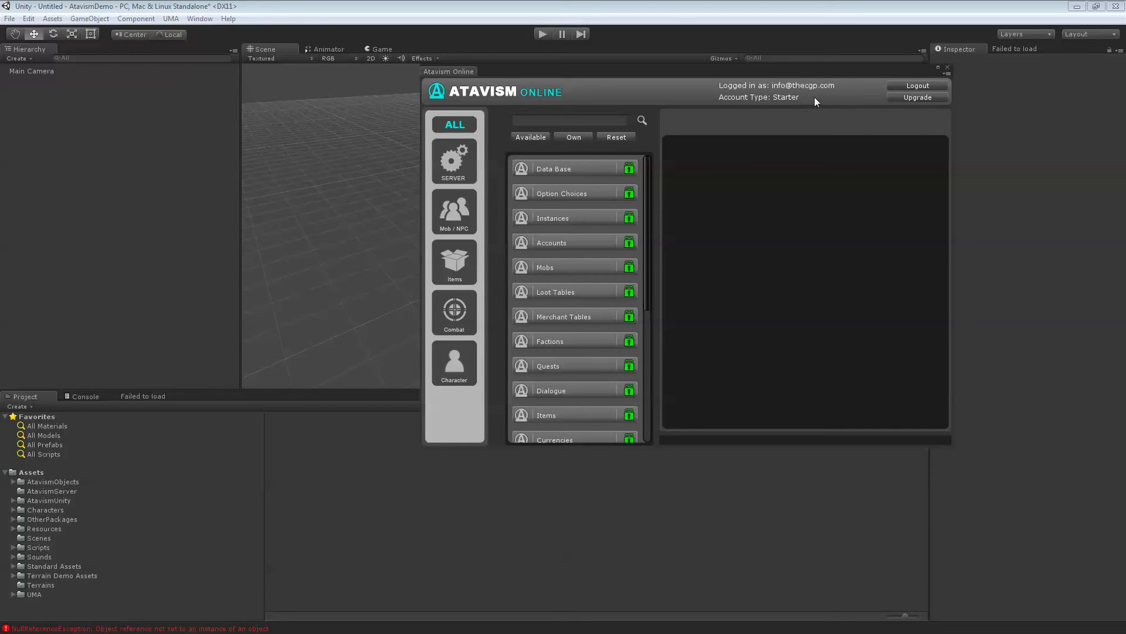
Set the content database host to atavism.thecgp.com and enter its password
left_click(567, 170)
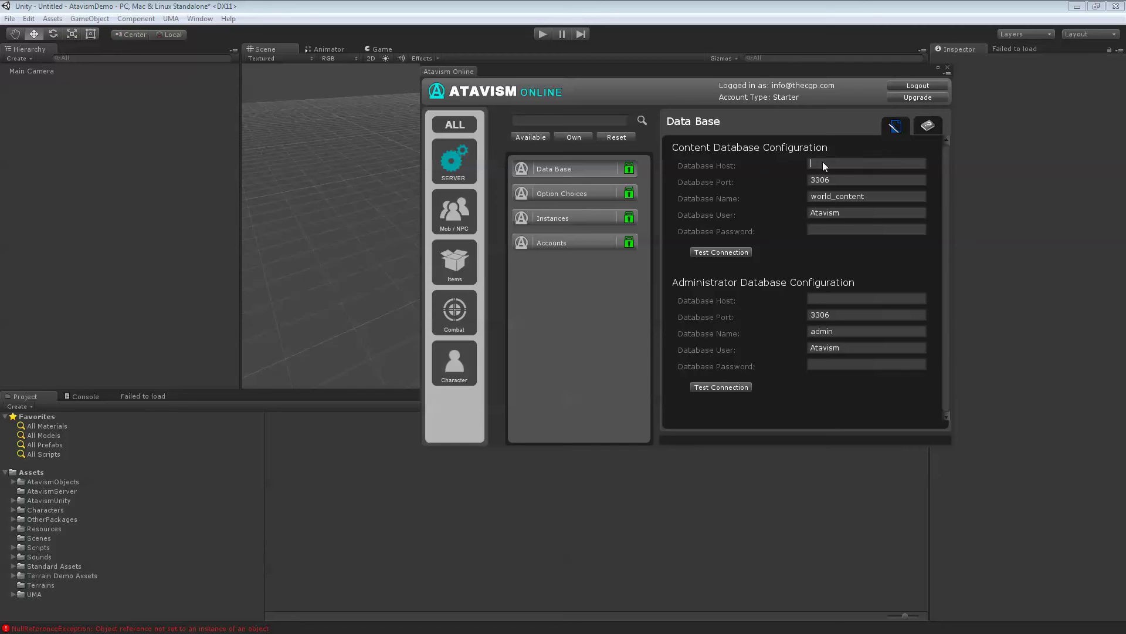
type("atavism.thecgp.omc")
key("BackSpace")
key("BackSpace")
type("com")
type("!")
Set the administrator database host to atavism.thecgp.com and test both database connections
left_click(829, 300)
type("atavism.thecgp.com")
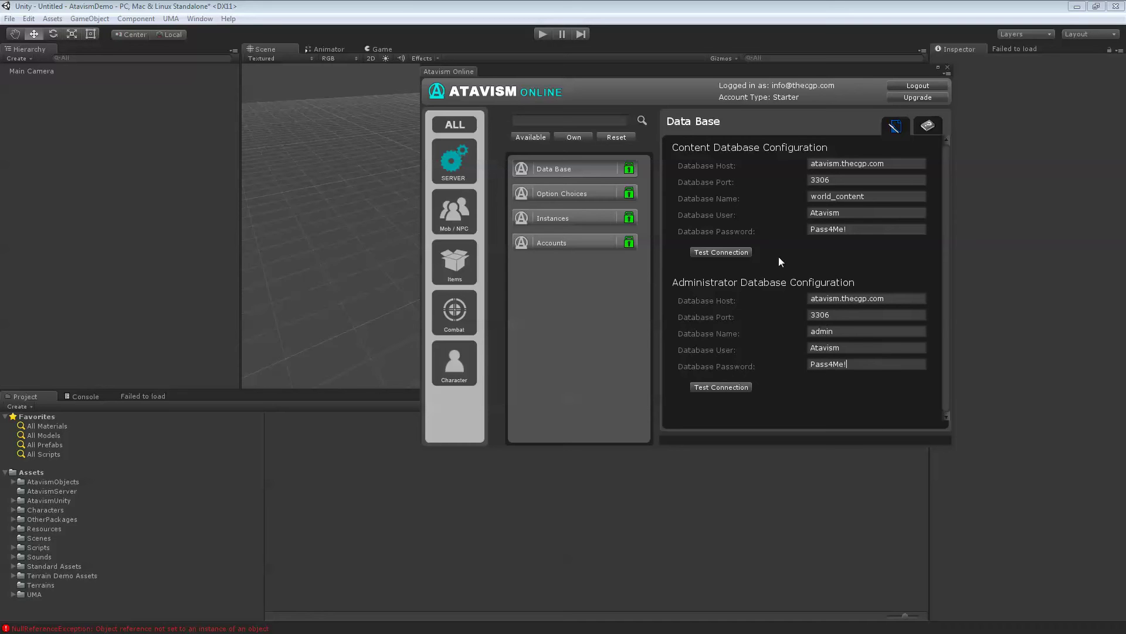
left_click(737, 251)
left_click(740, 387)
Close Atavism Online and open Build Settings positioned beside the Assets panel
left_click(948, 68)
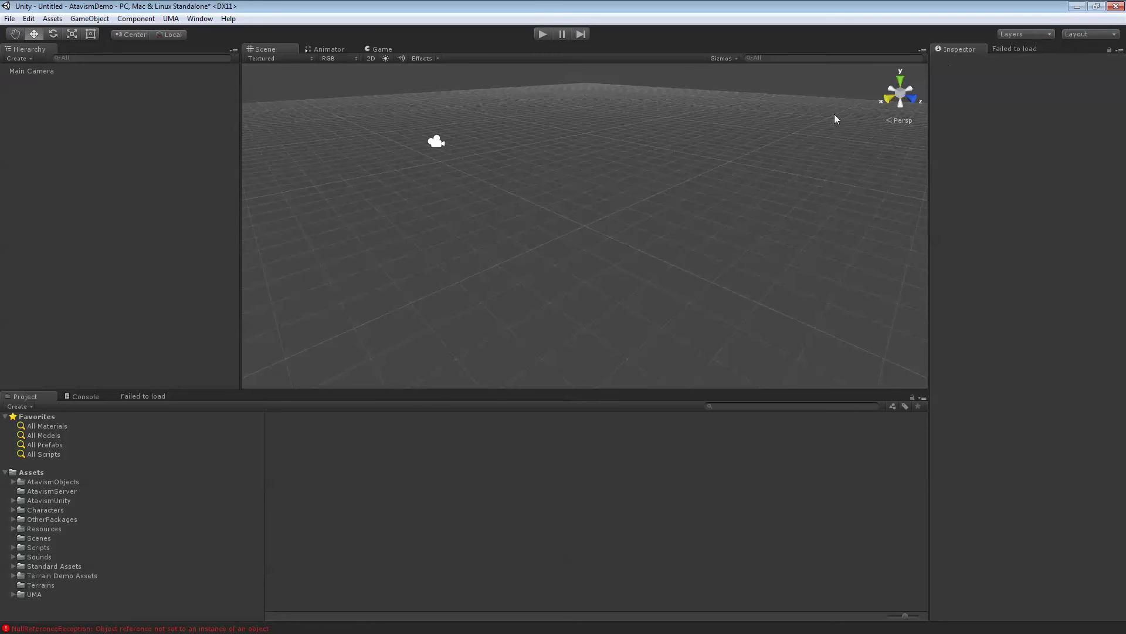
left_click(35, 474)
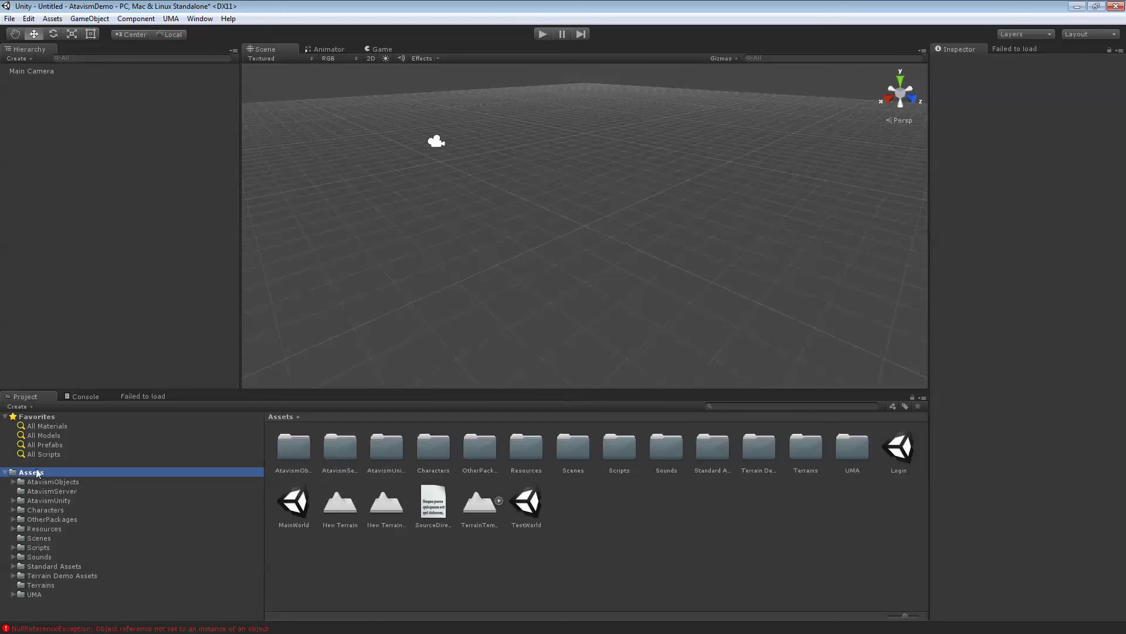
left_click(9, 19)
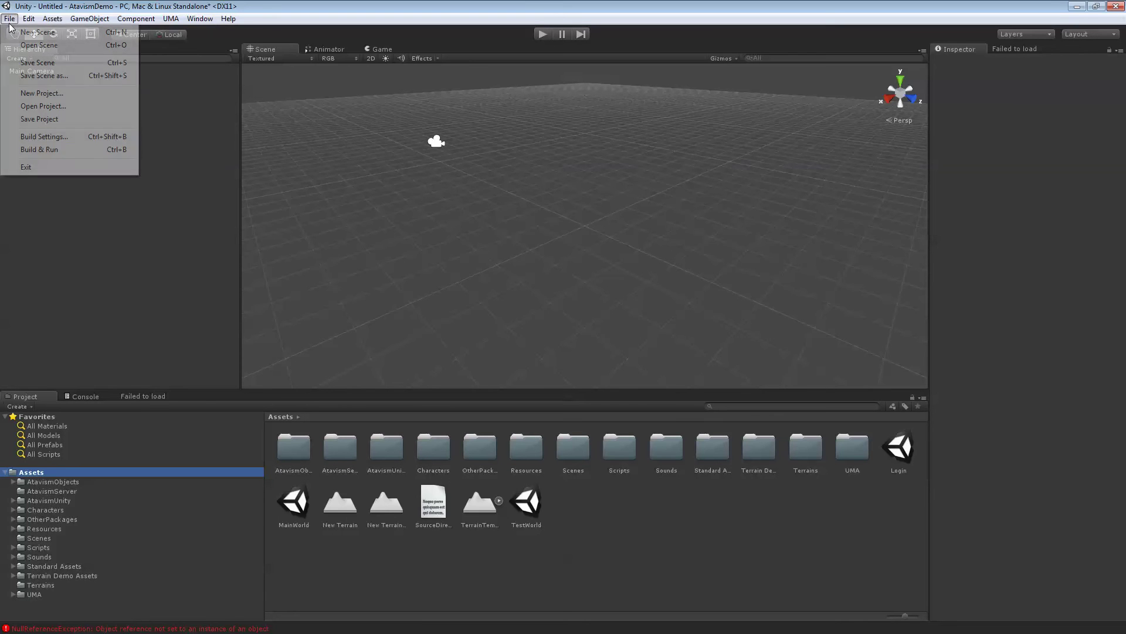
left_click(38, 138)
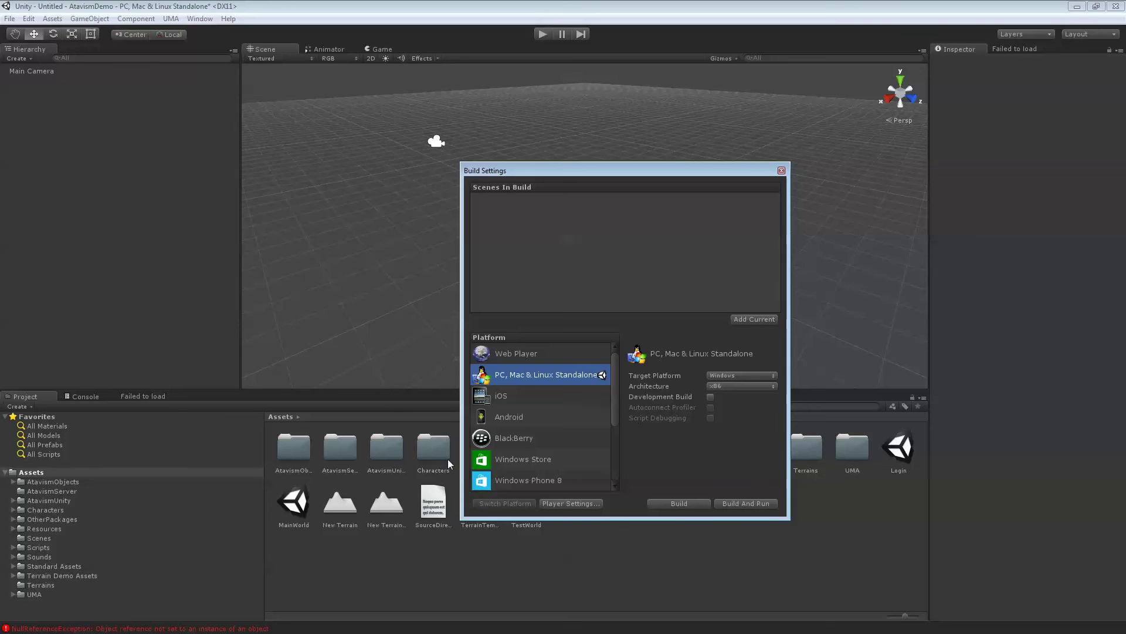
left_click_drag(502, 175, 562, 68)
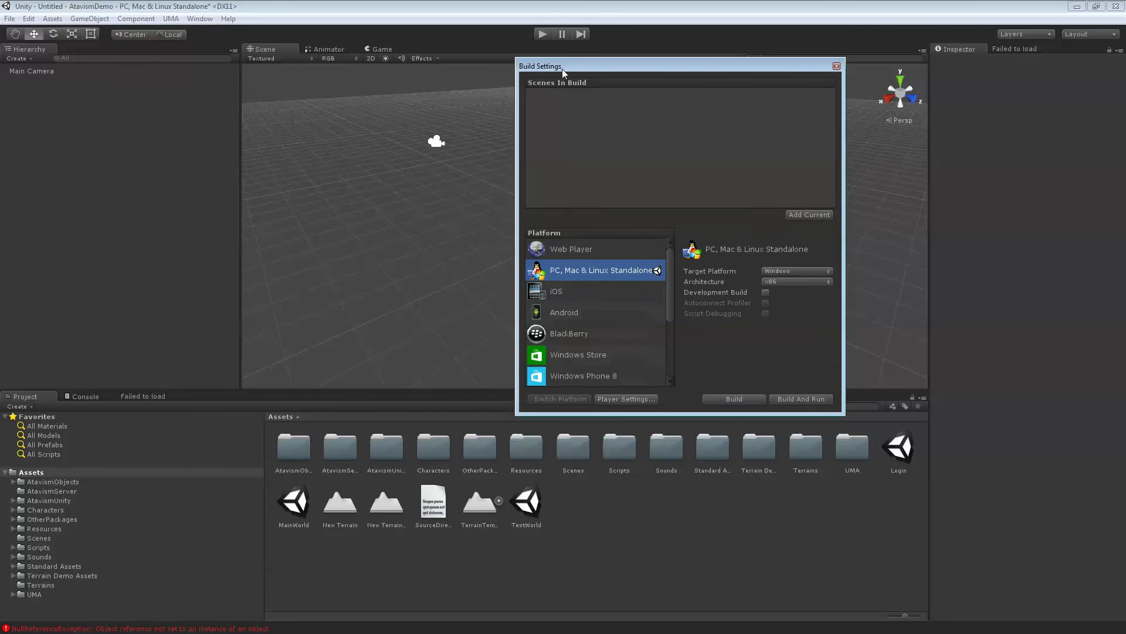
Add the Login, UMA Character Scene and MainWorld scenes to Scenes In Build
left_click(33, 535)
left_click_drag(292, 451, 620, 108)
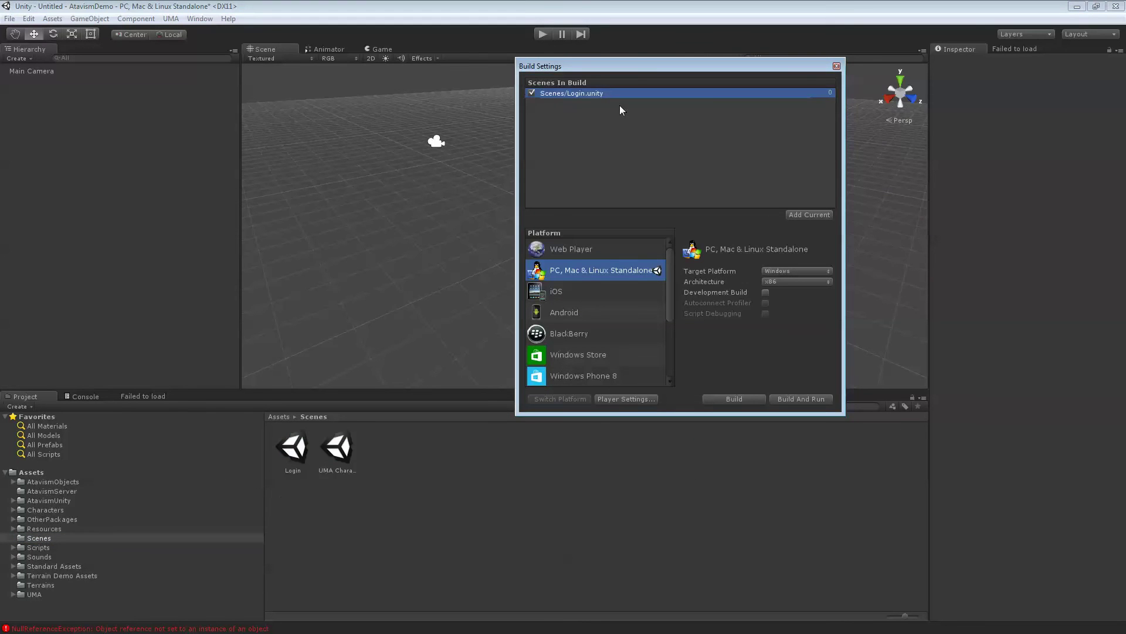
left_click_drag(336, 453, 582, 120)
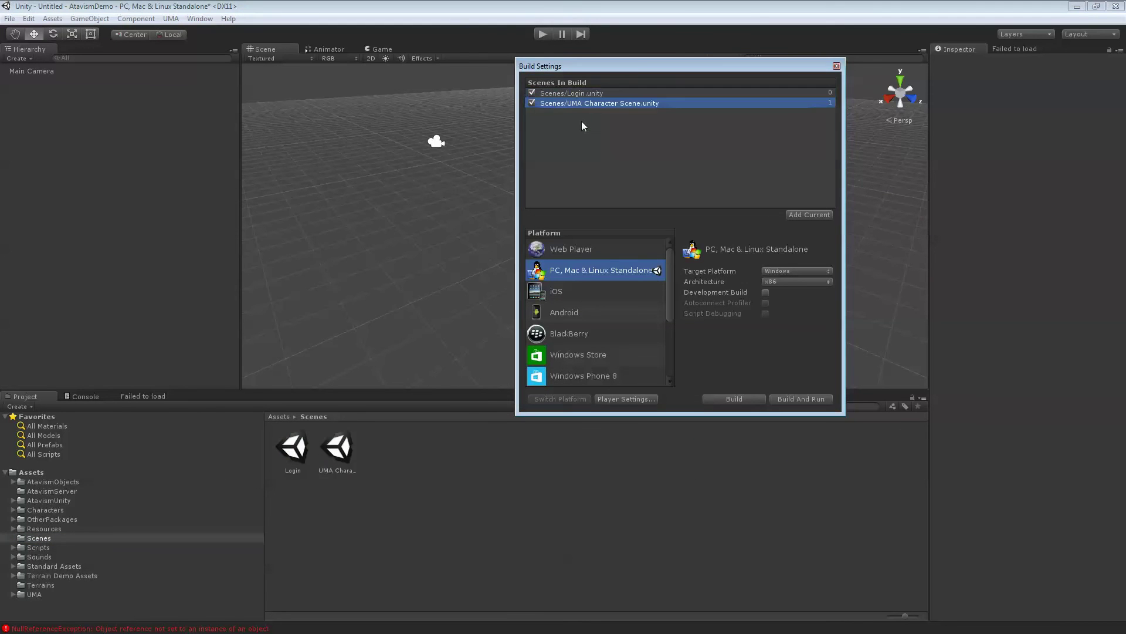
left_click(45, 474)
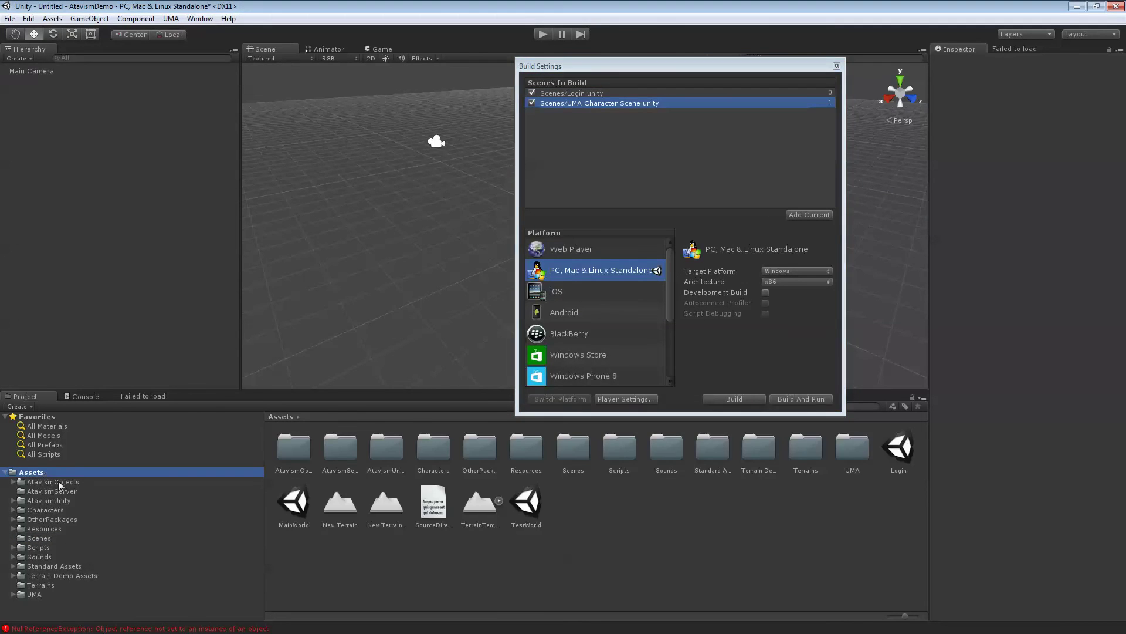
left_click(445, 372)
left_click_drag(293, 501, 606, 121)
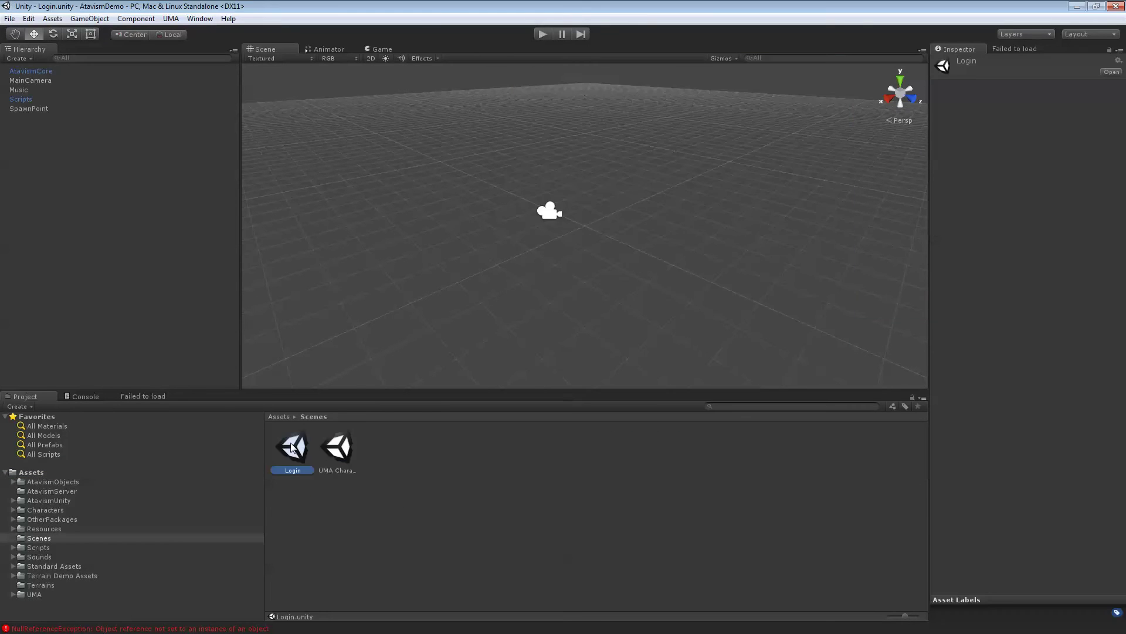
Select AtavismCore and change its Master Server from localhost to atavism.thecgp.com
left_click(46, 70)
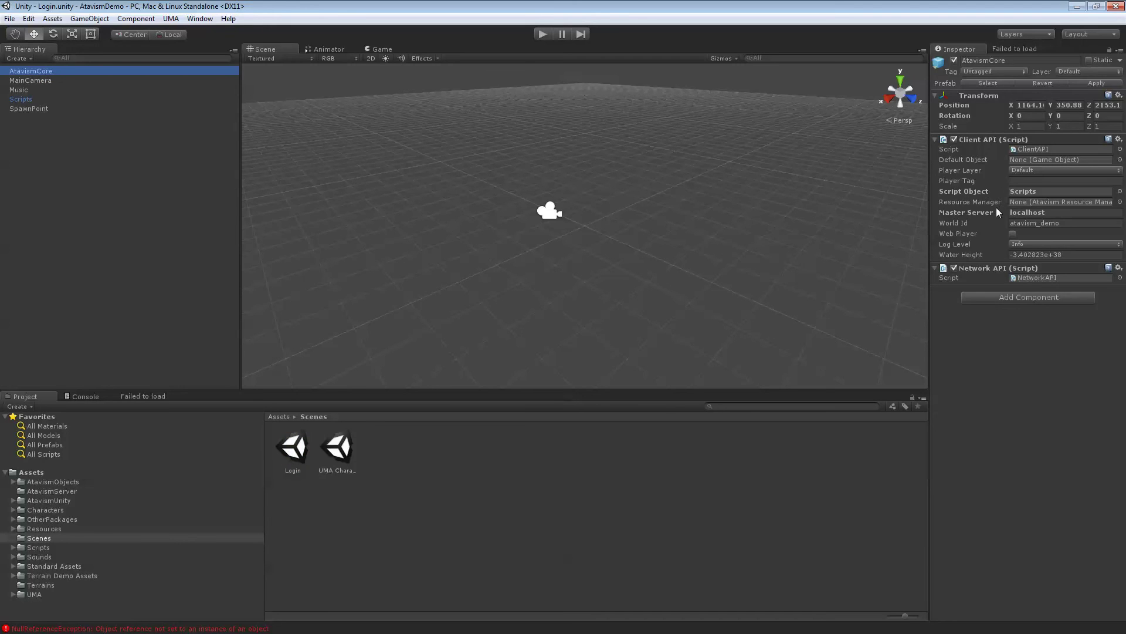
left_click(1058, 213)
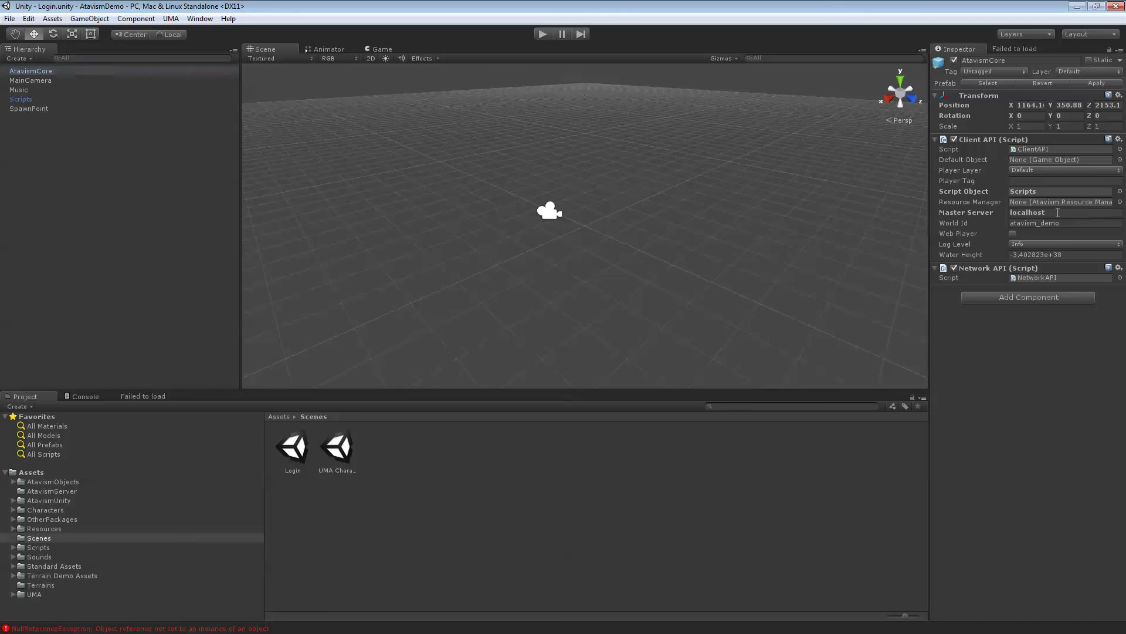
key("BackSpace")
key("BackSpace")
key("BackSpace")
key("BackSpace")
key("BackSpace")
key("BackSpace")
key("BackSpace")
key("BackSpace")
key("BackSpace")
type("a")
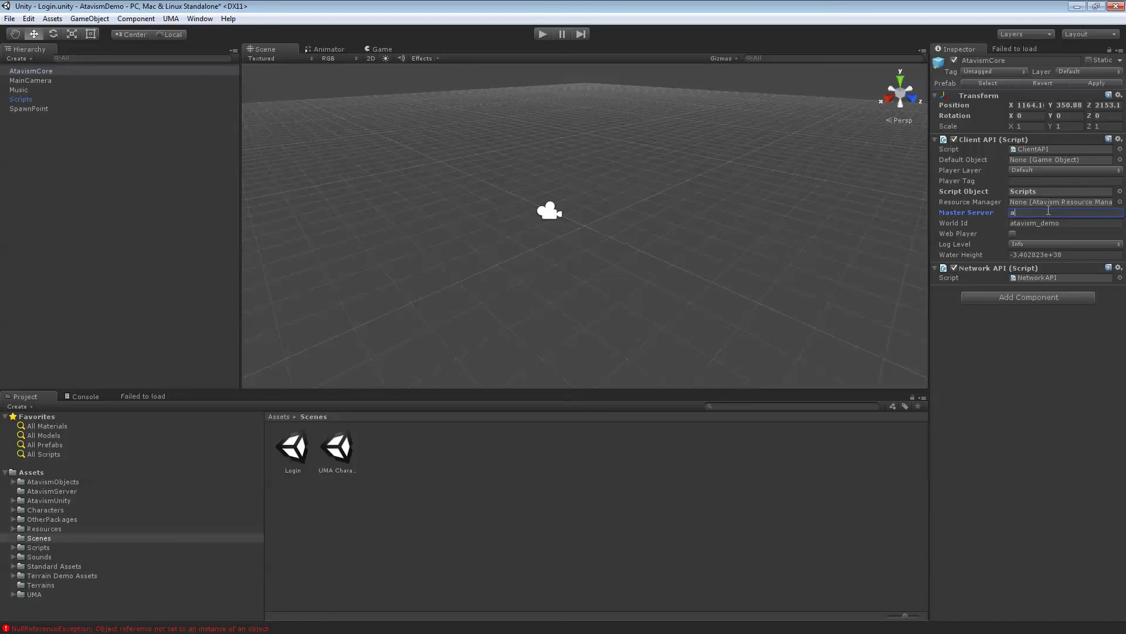
type("tavism.thecgp.com")
Set AtavismCore's Water Height to -34 and run the game in the editor
left_click(1076, 257)
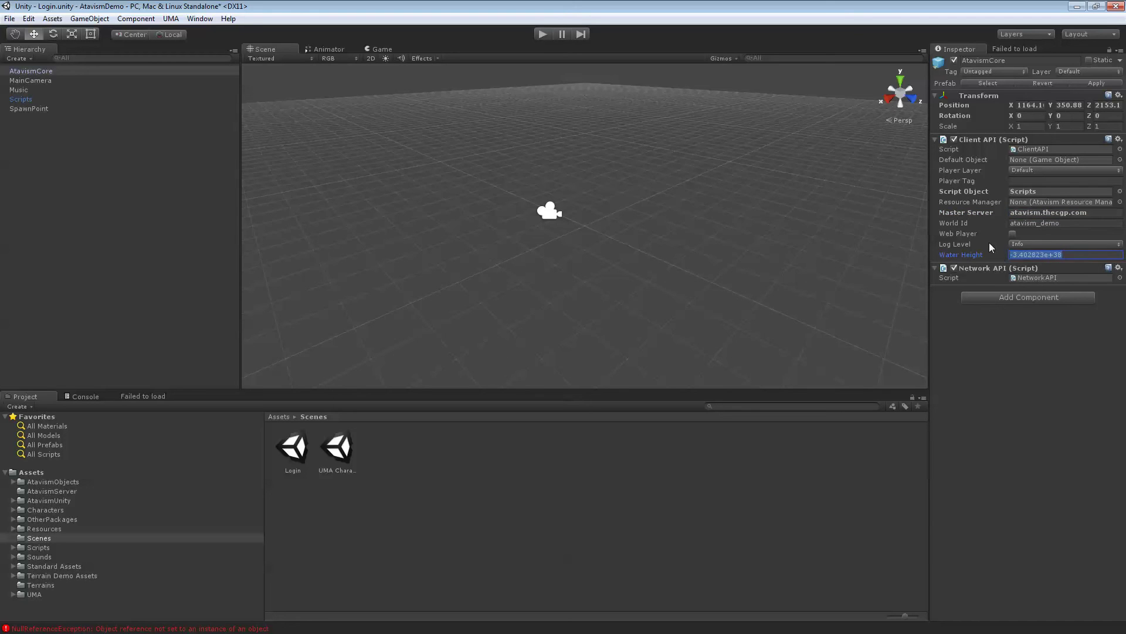
type("-34")
left_click(980, 354)
left_click(541, 34)
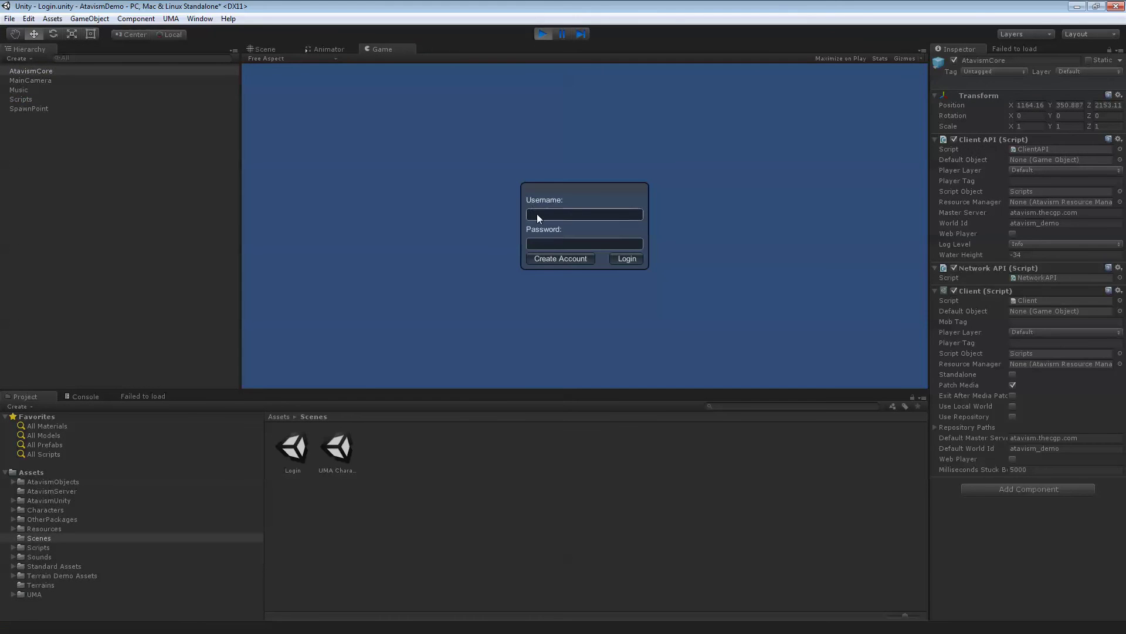
Fill in the new account form with a username, password, e-mail, and their confirmations
left_click(558, 259)
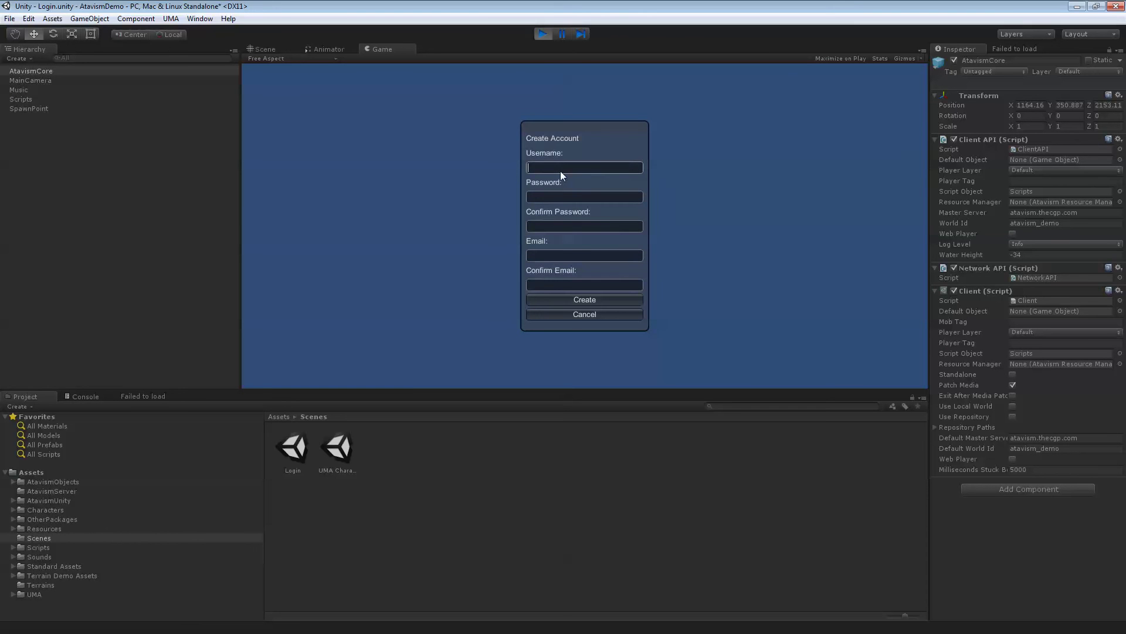
key("Tab")
type("3")
key("Tab")
type("demo12")
key("Tab")
type("test@test.com")
key("Tab")
type("test")
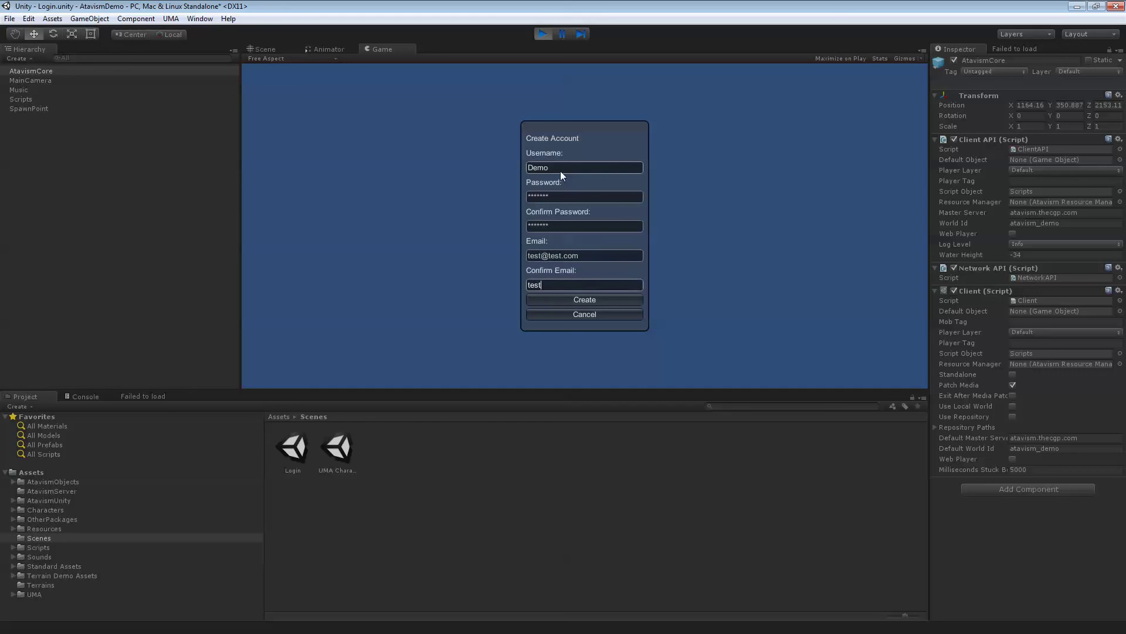
type("@test.com")
Create the account, dismiss the confirmation message, and log in with it
left_click(599, 301)
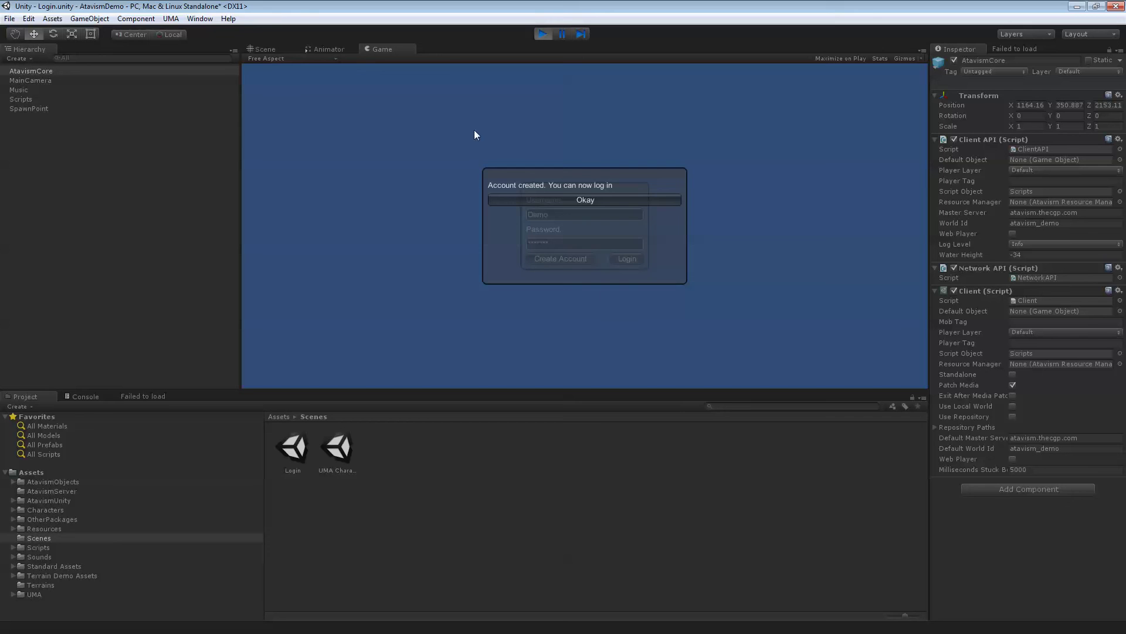
left_click(560, 199)
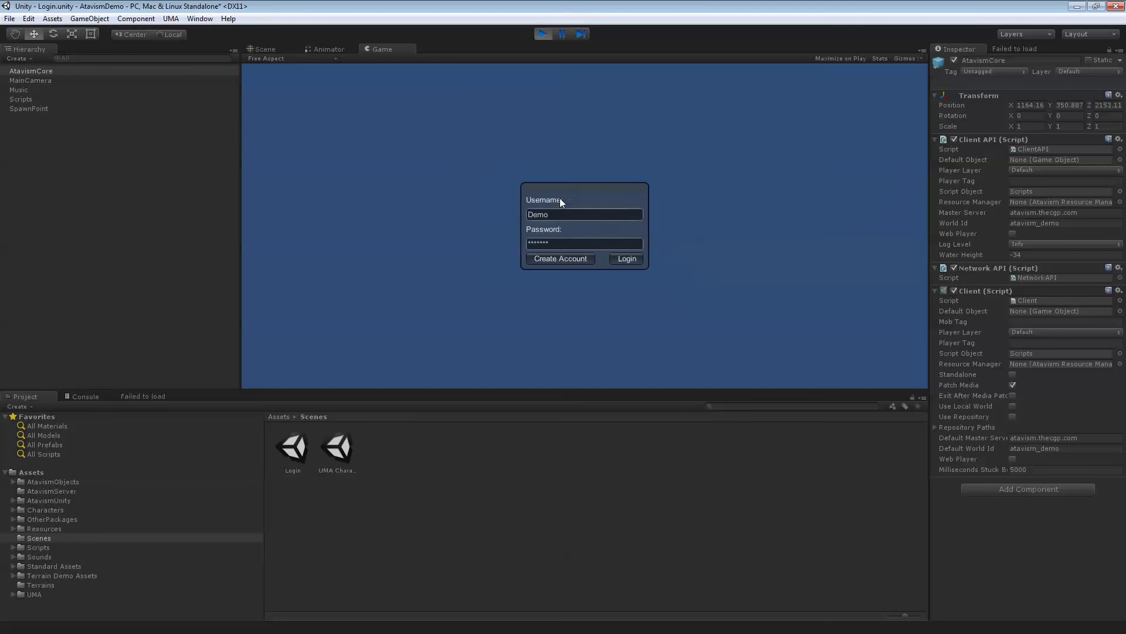
left_click(626, 259)
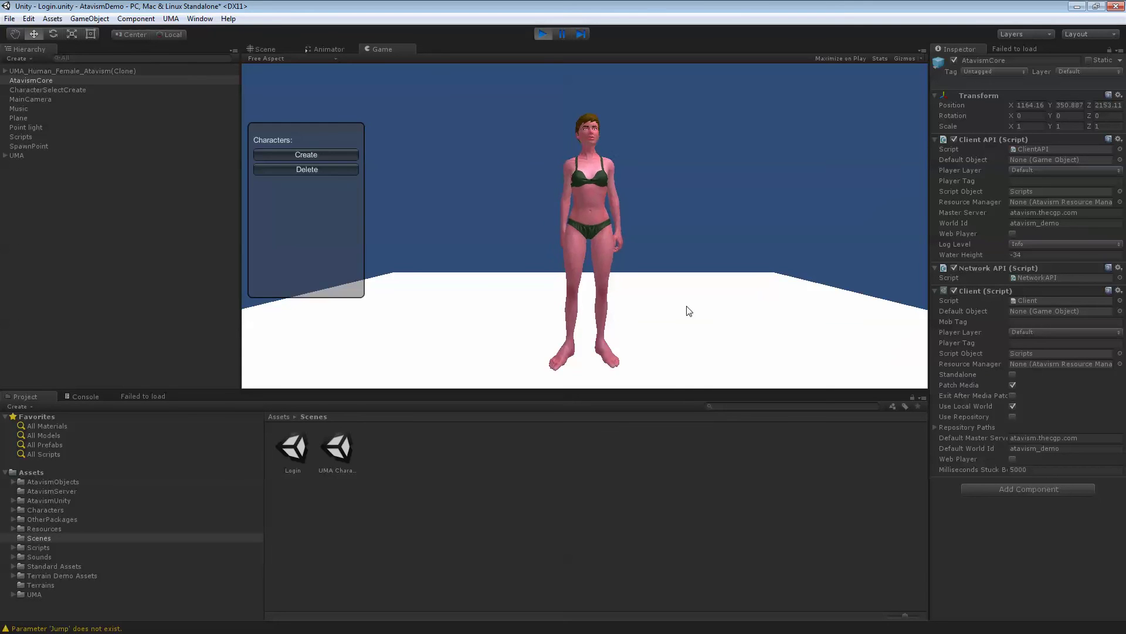
Create a slightly taller female character named Demo and select it in the character list
left_click(339, 154)
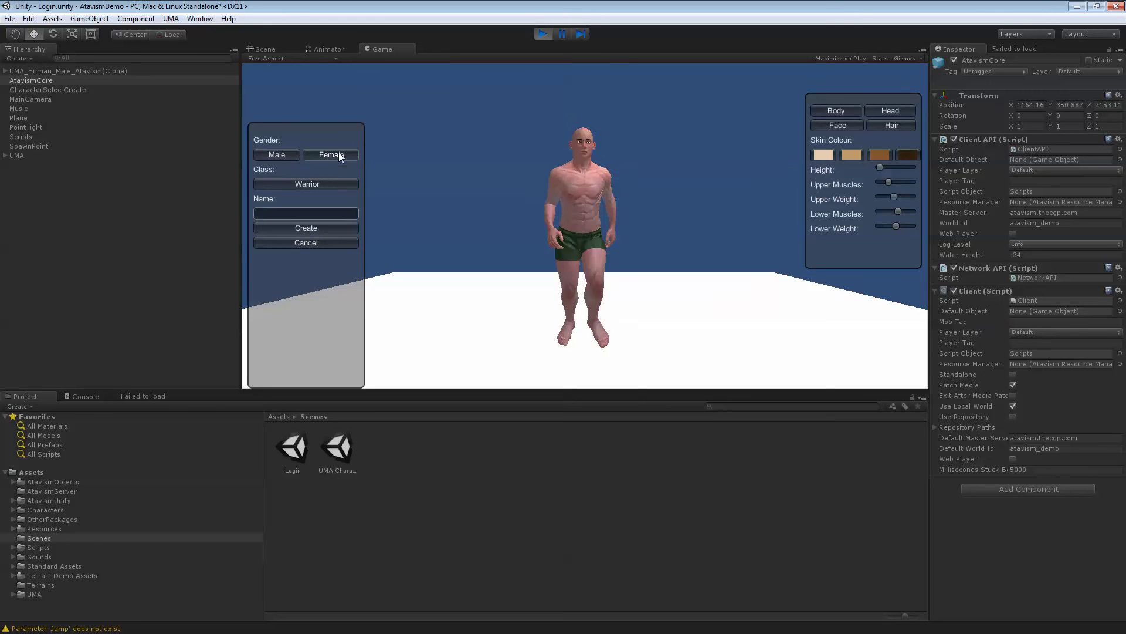
left_click(349, 156)
left_click(287, 154)
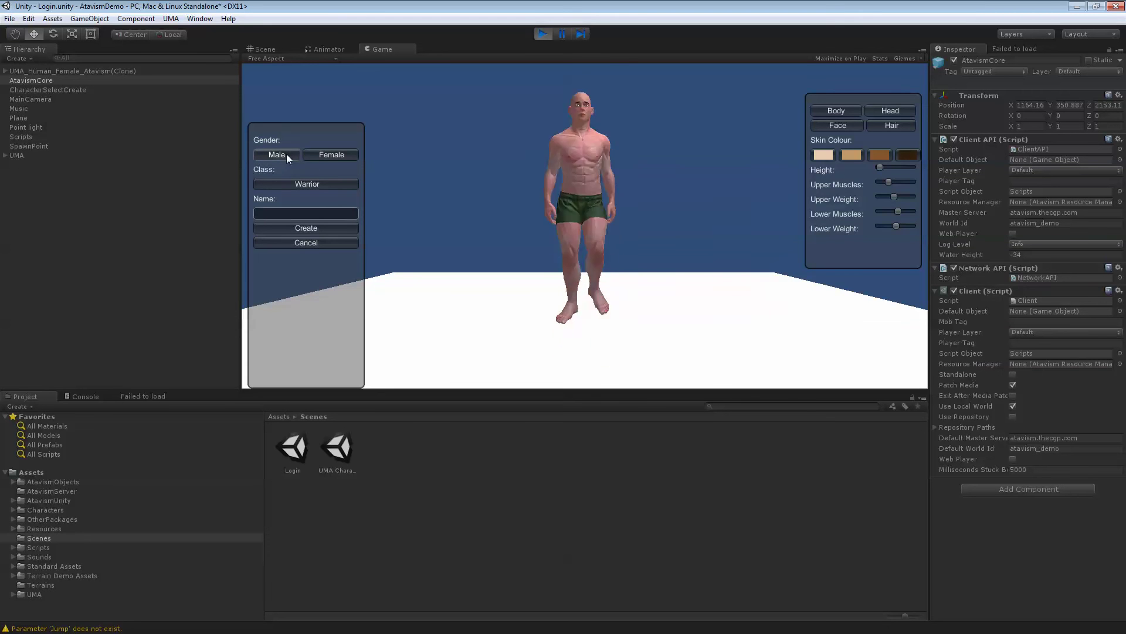
left_click(326, 154)
left_click(295, 211)
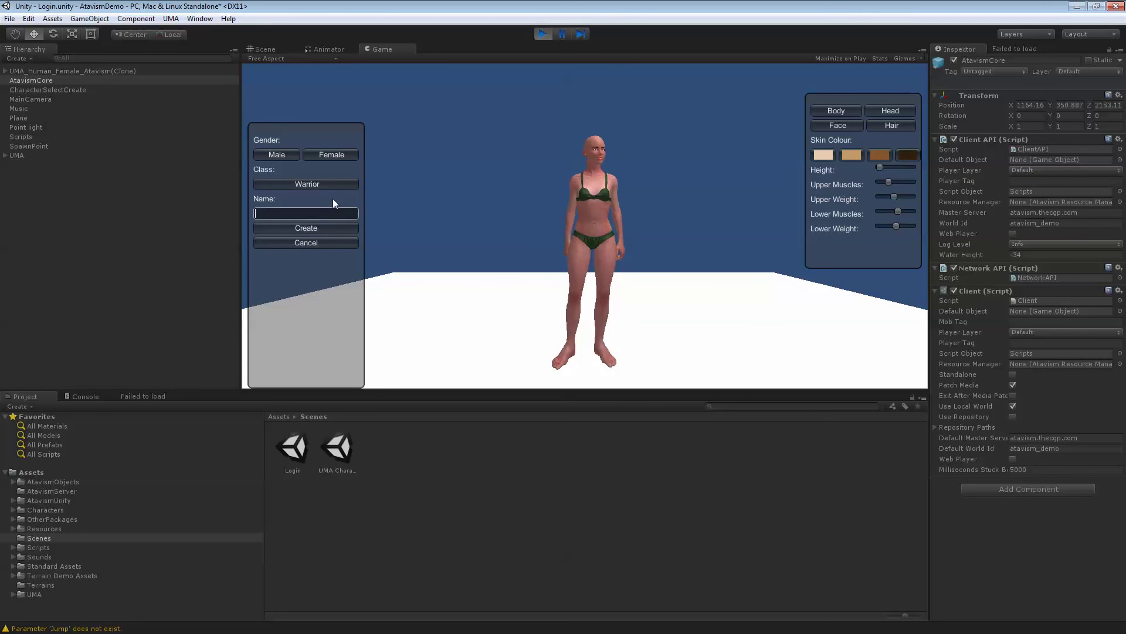
type("Demo")
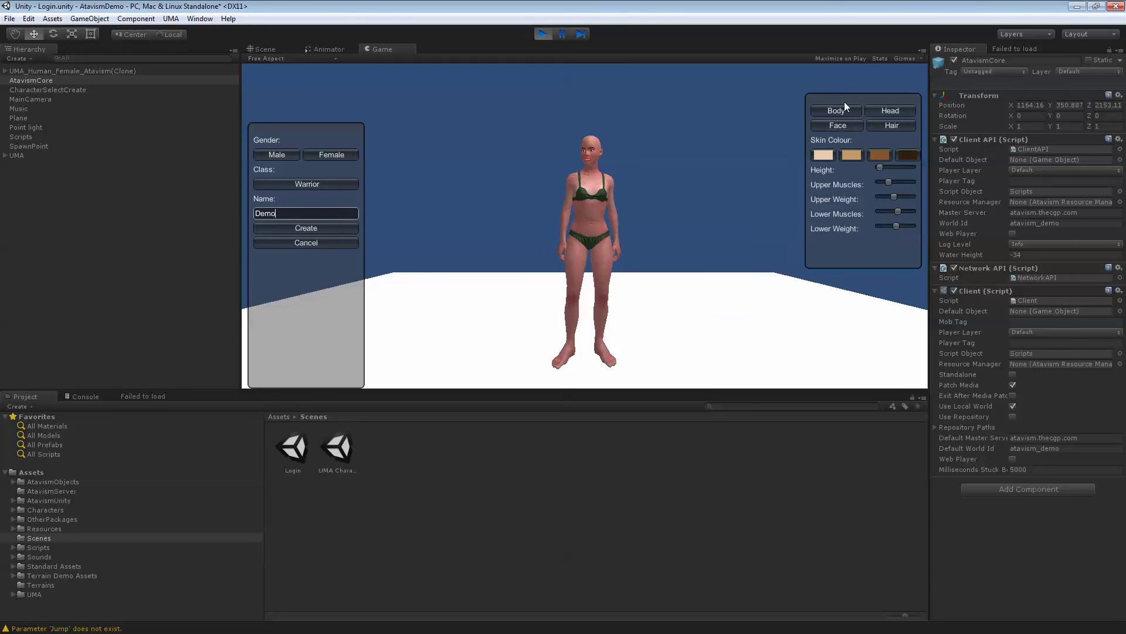
left_click_drag(880, 170, 913, 170)
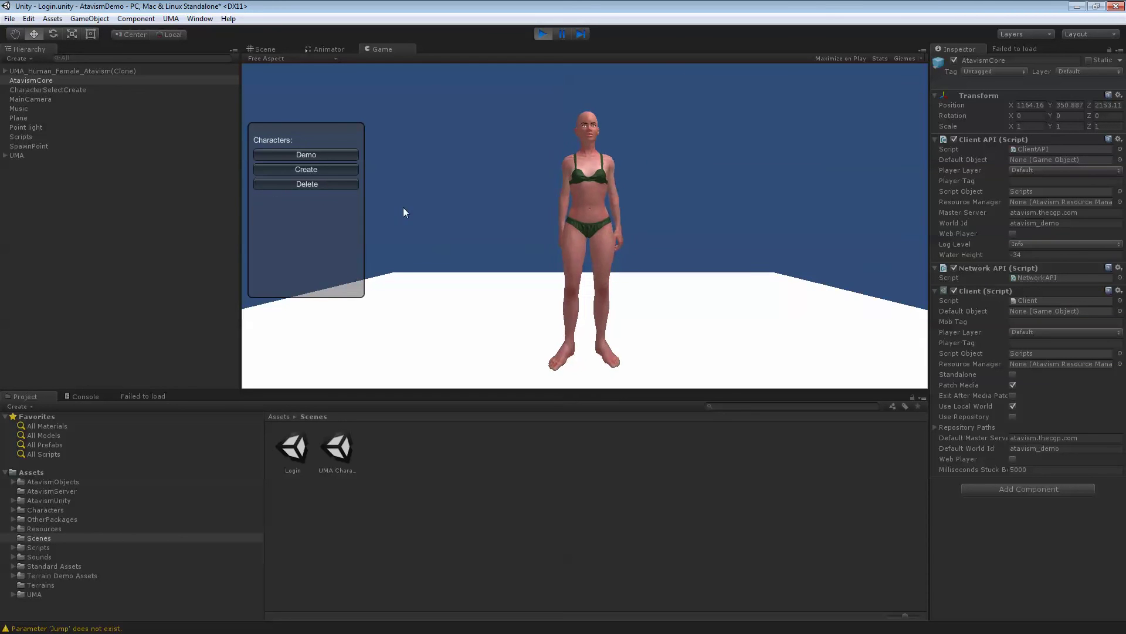
left_click(335, 155)
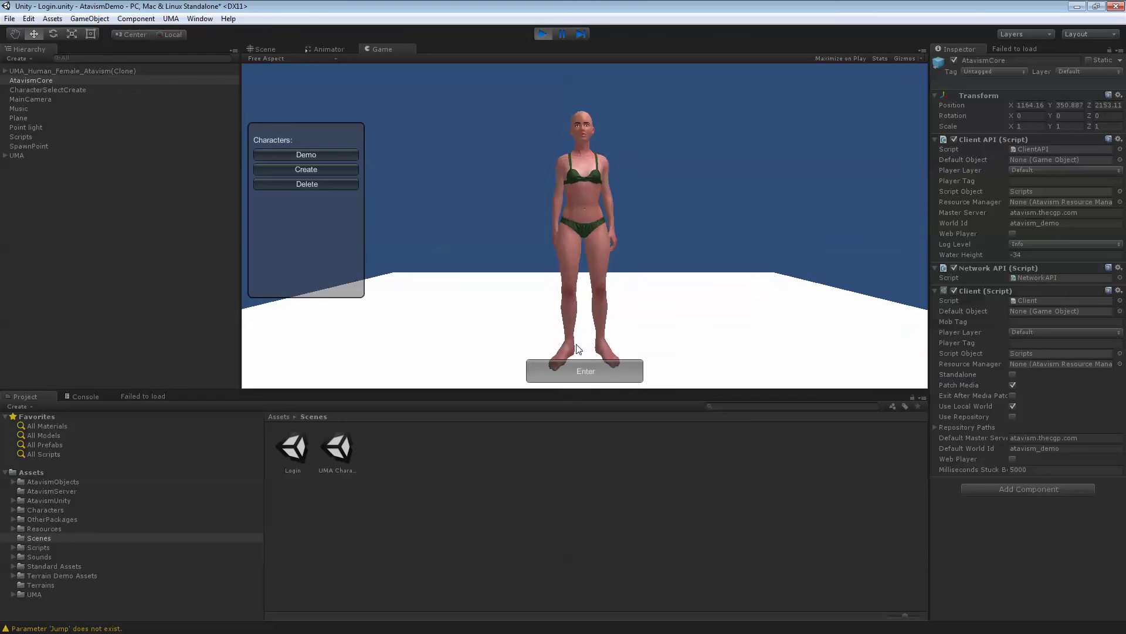
Enter the world as Demo and run along the beach into the shallow water and back
left_click(591, 374)
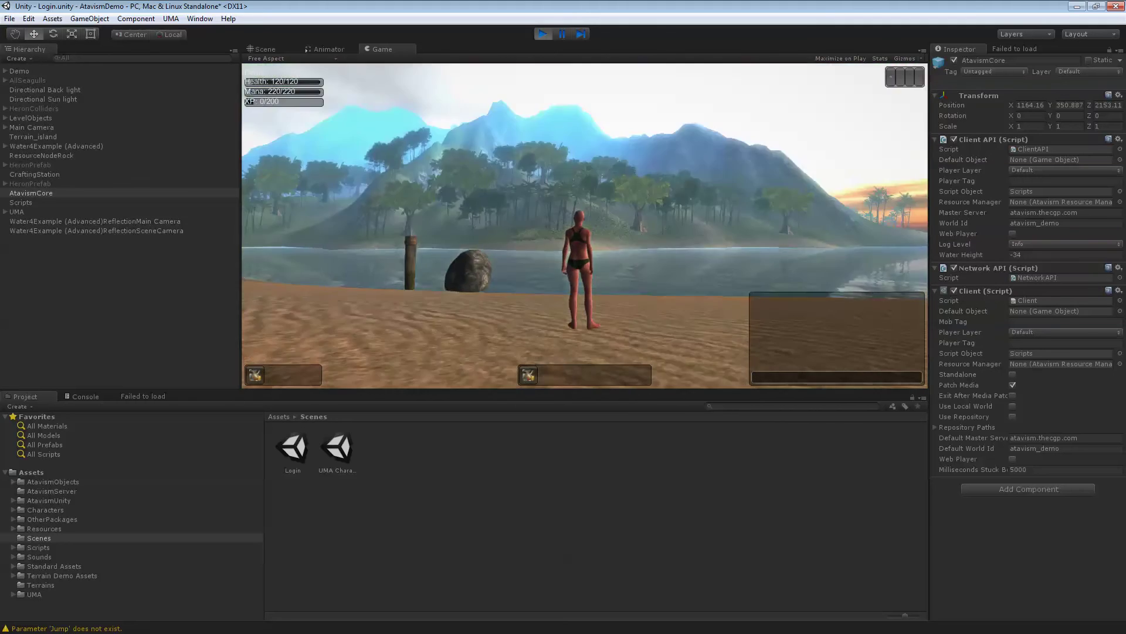
key("w")
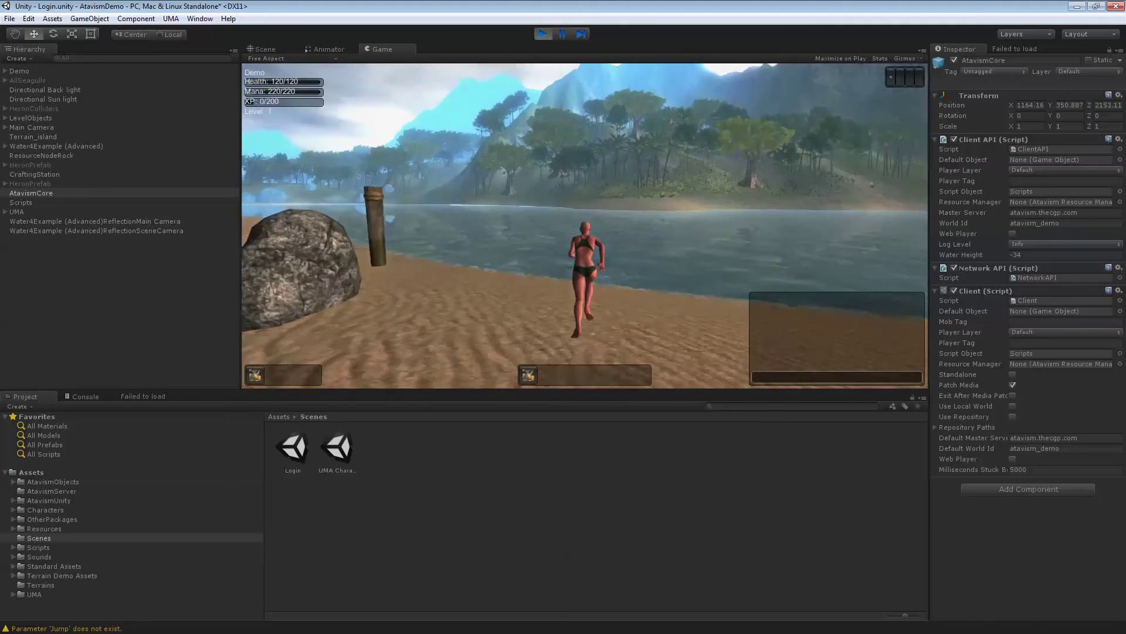
key("w")
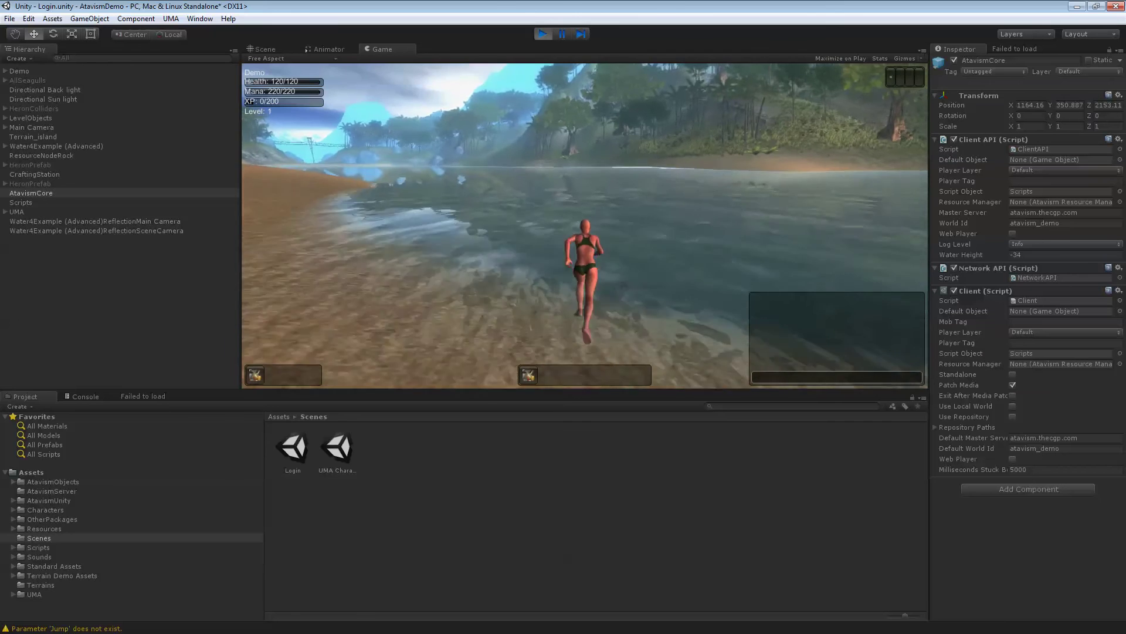
key("w")
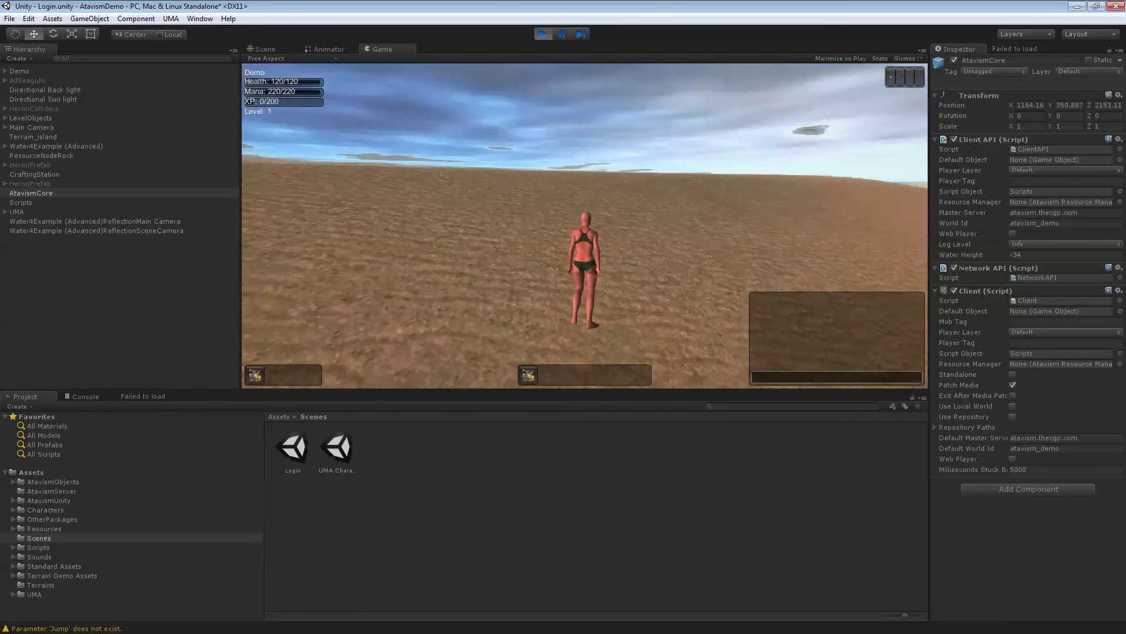
key("w")
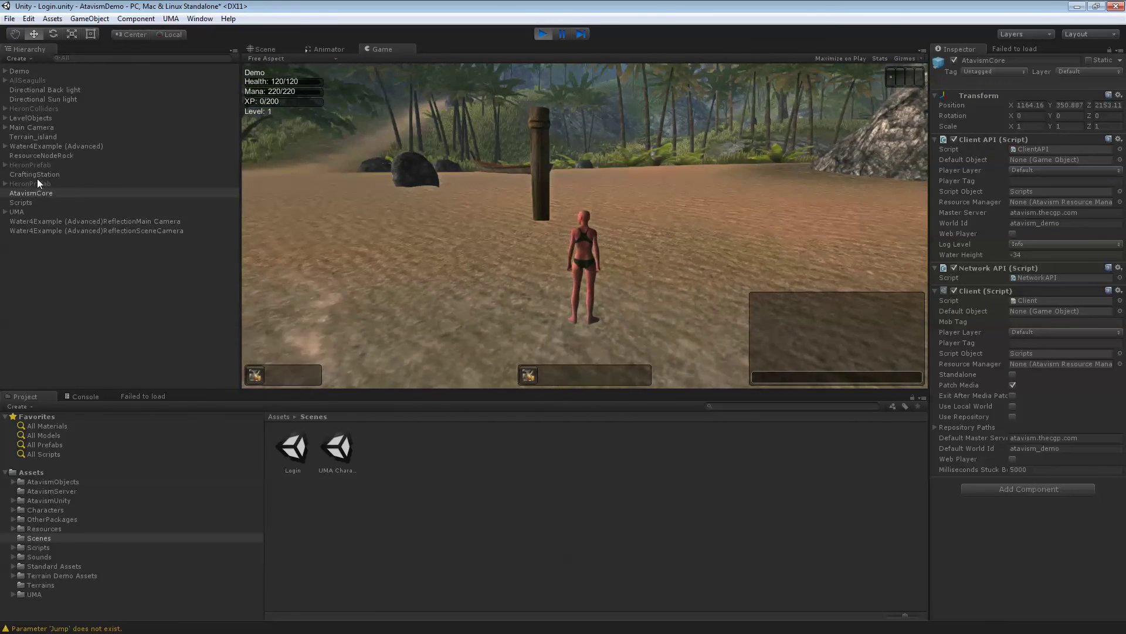
Select Demo in the Hierarchy, then swing the camera and run from the rock toward the sea
left_click(25, 70)
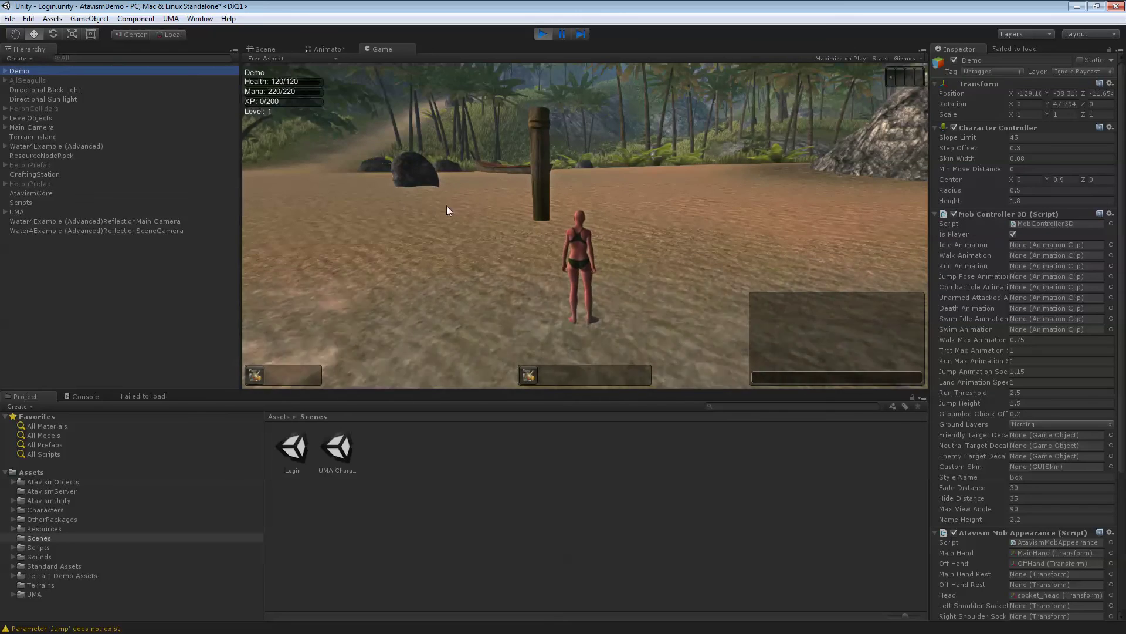
key("w")
right_click_drag(445, 205, 422, 170)
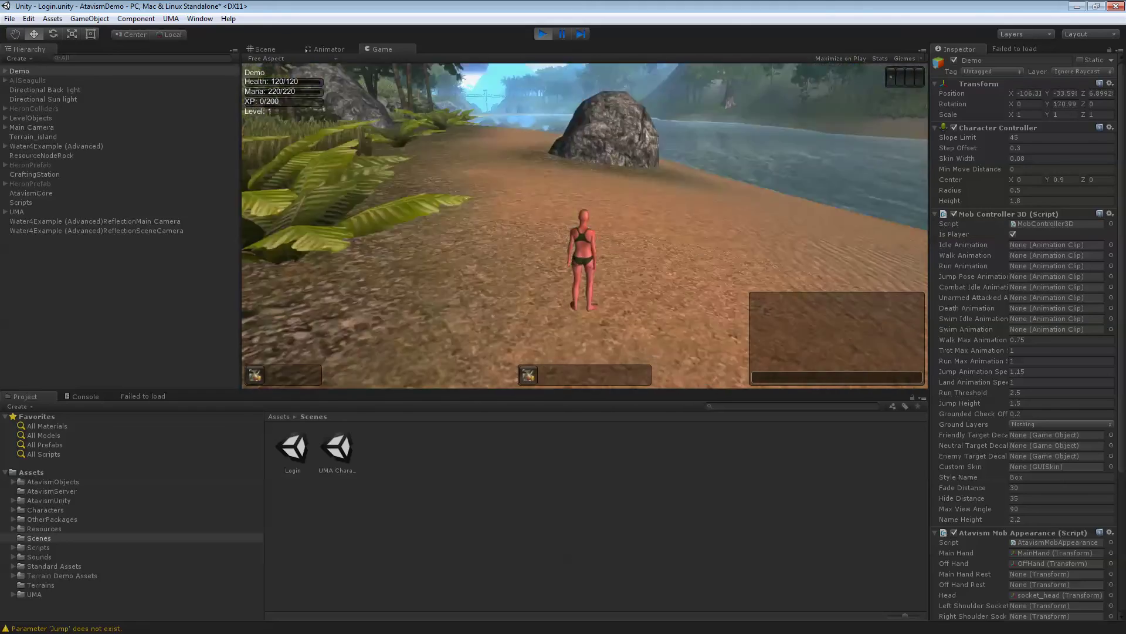
key("w")
right_click_drag(445, 205, 410, 205)
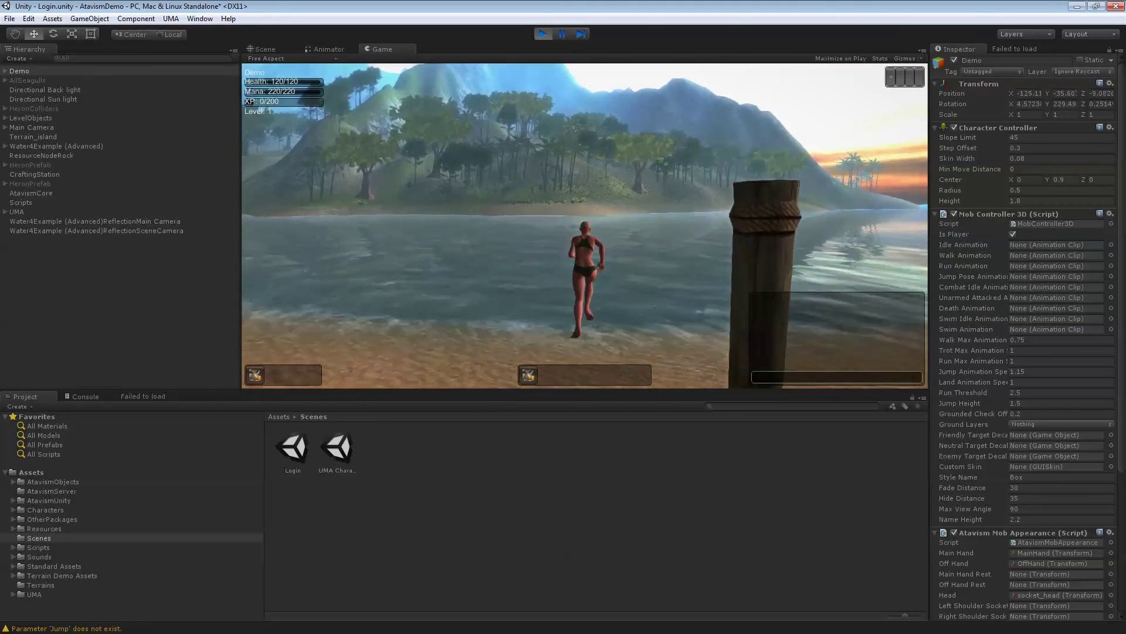
key("d")
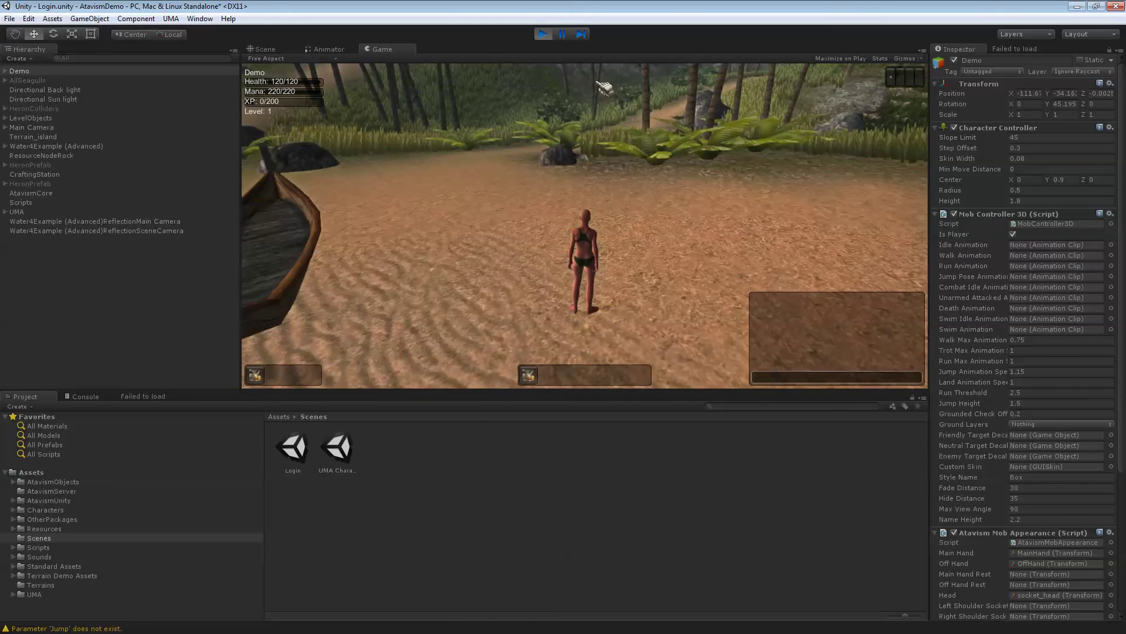
Stop the game and set AtavismCore's Water Height to -30
left_click(545, 38)
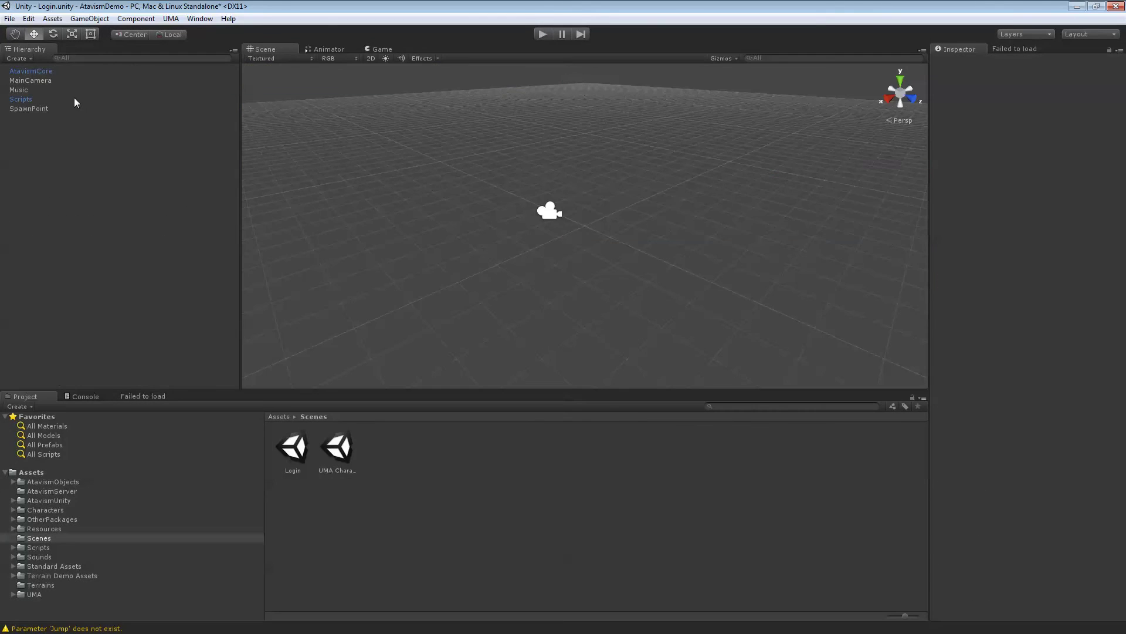
left_click(50, 72)
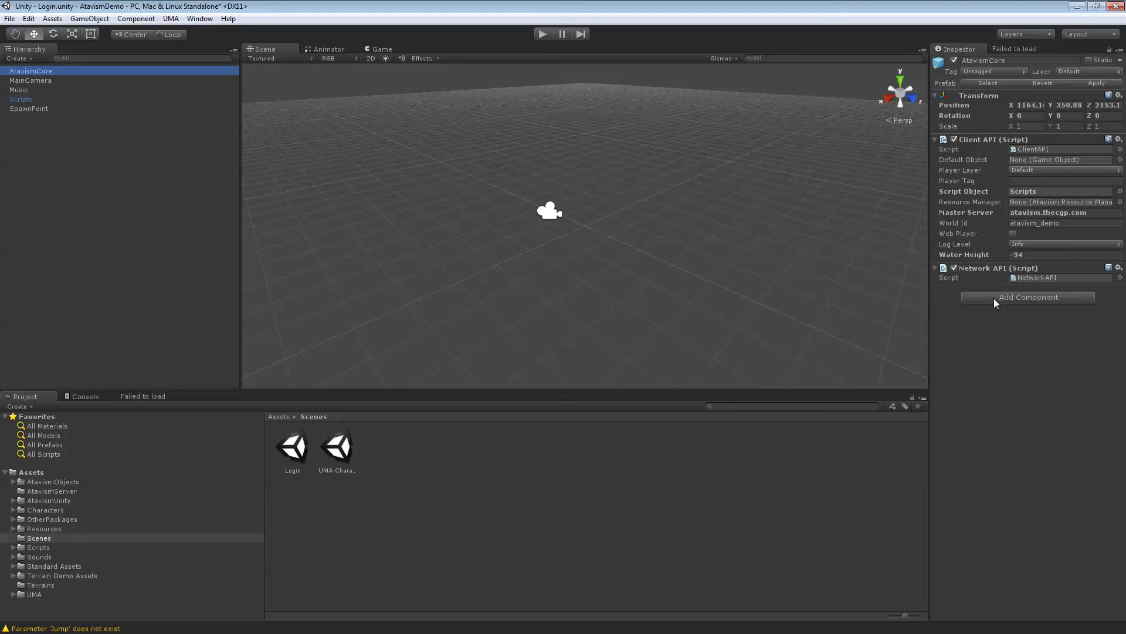
left_click(1026, 255)
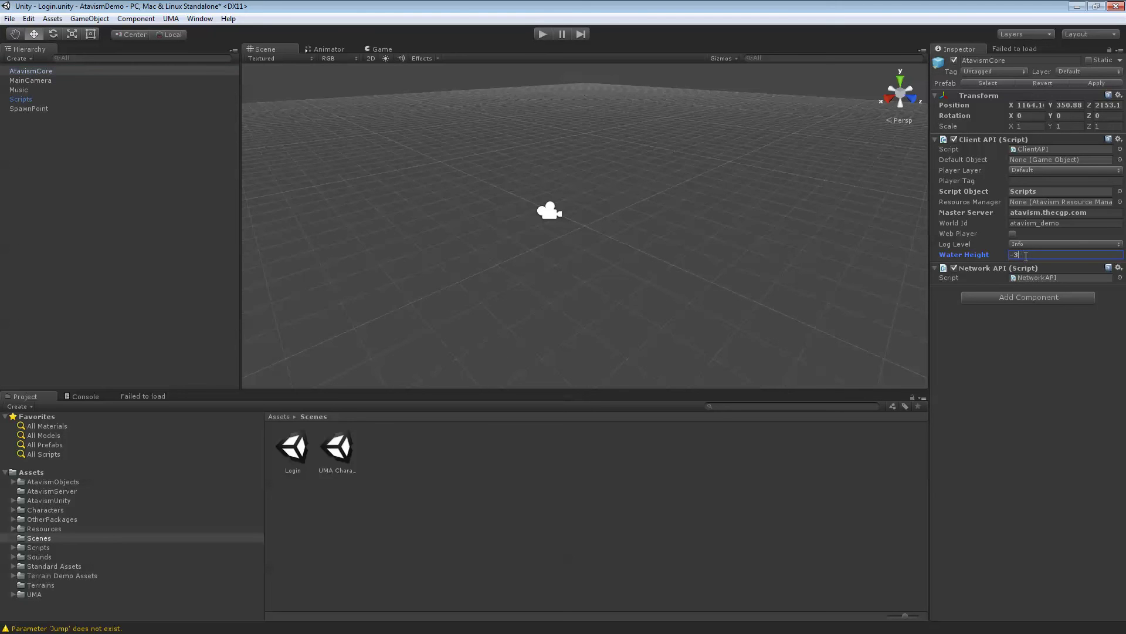
left_click(850, 217)
Replay the game and log back in with the account's username and password
left_click(543, 34)
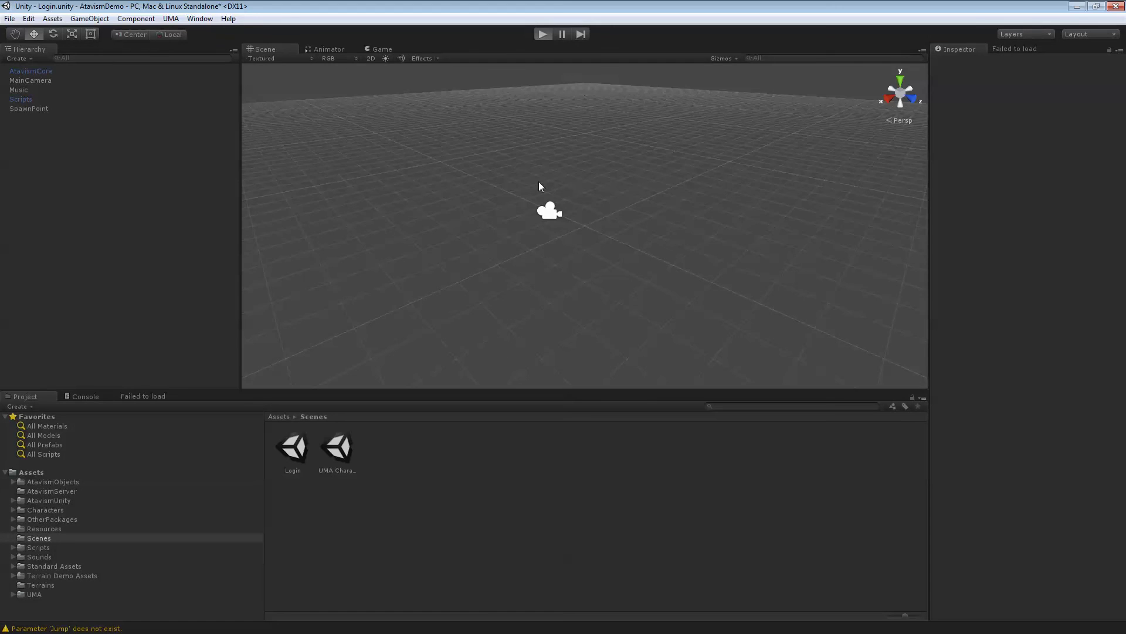
type("D")
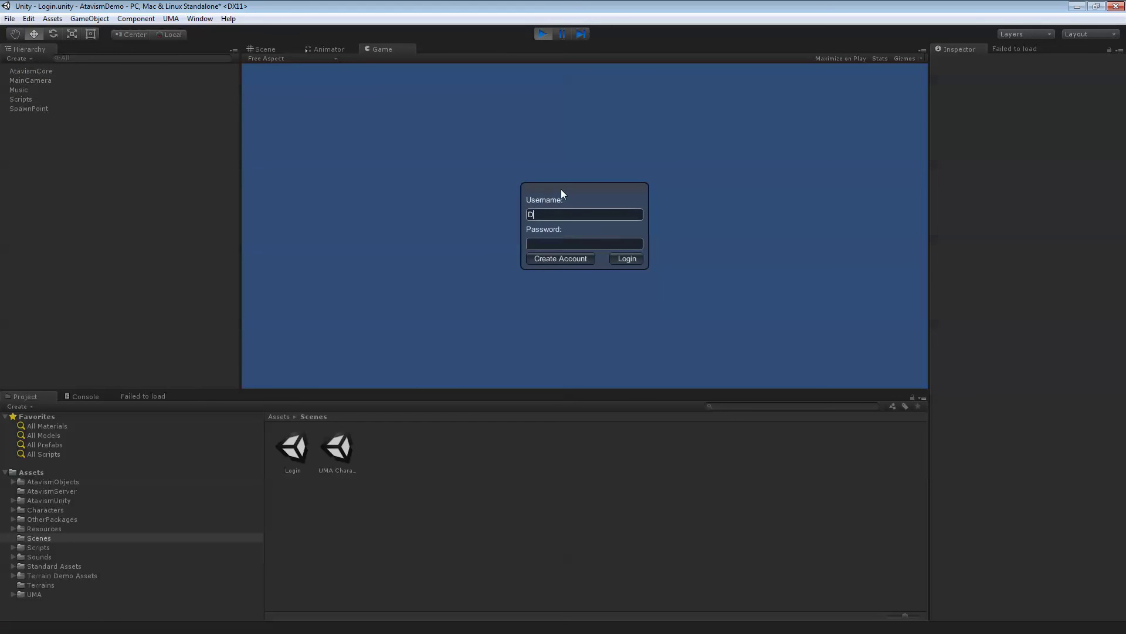
type("emo")
key("Tab")
type("demo123")
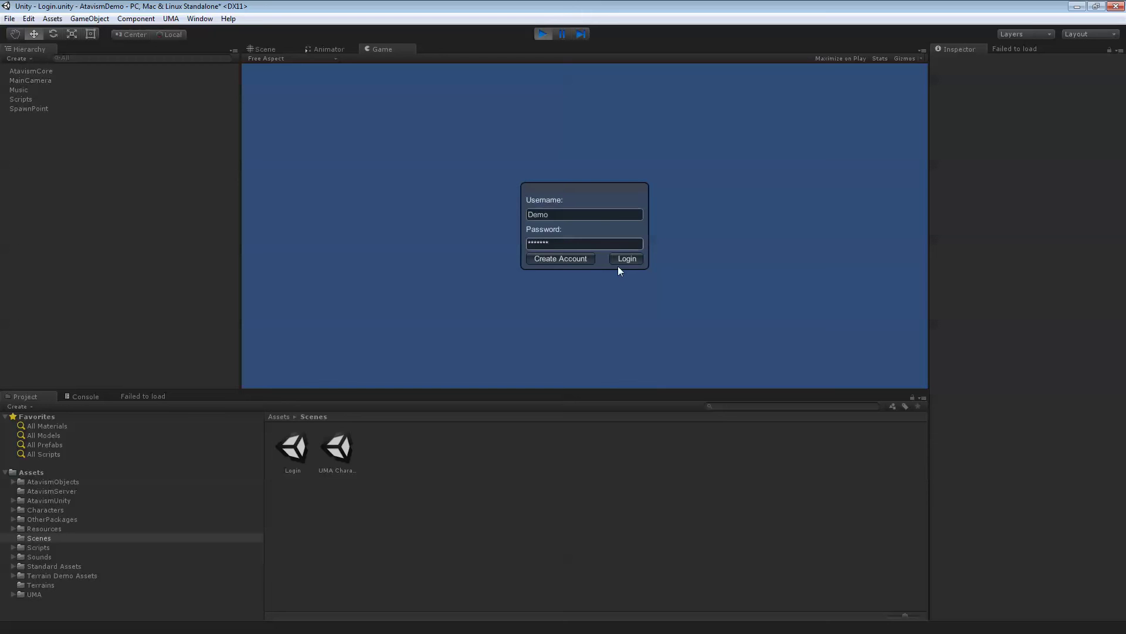
left_click(622, 260)
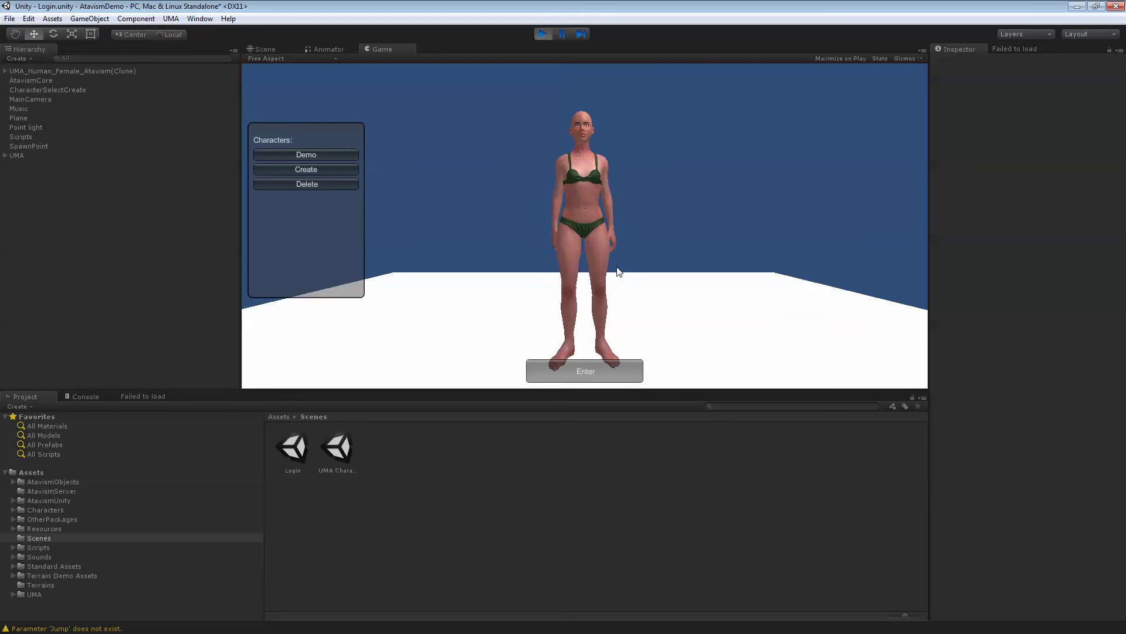
Enter the world as Demo and run across the beach, past the post into the water
left_click(556, 370)
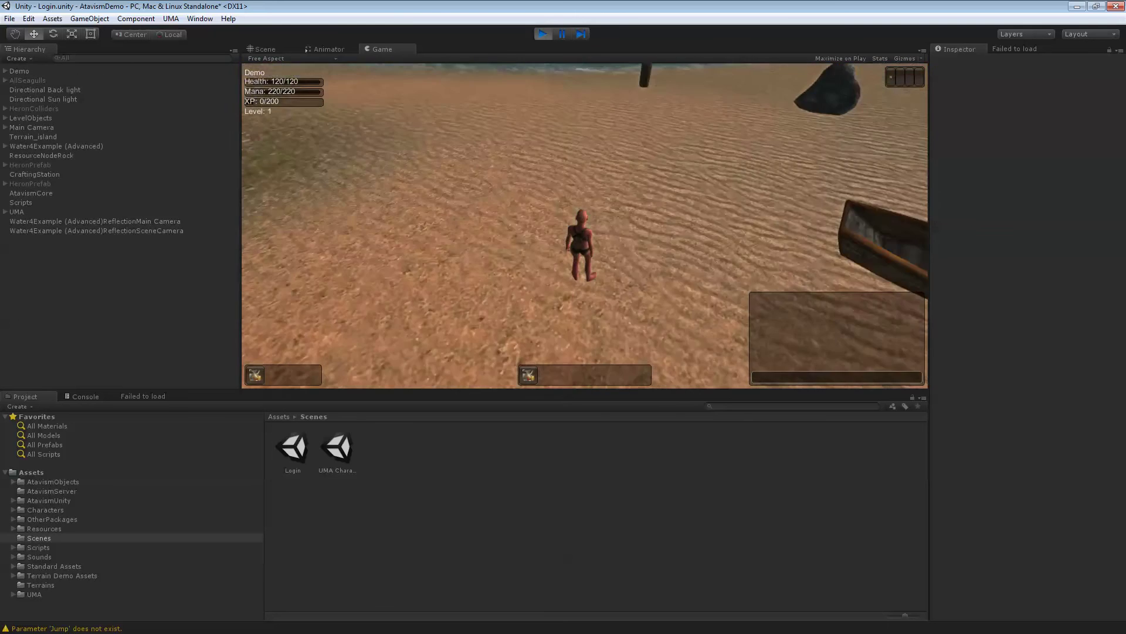
key("w")
key("a")
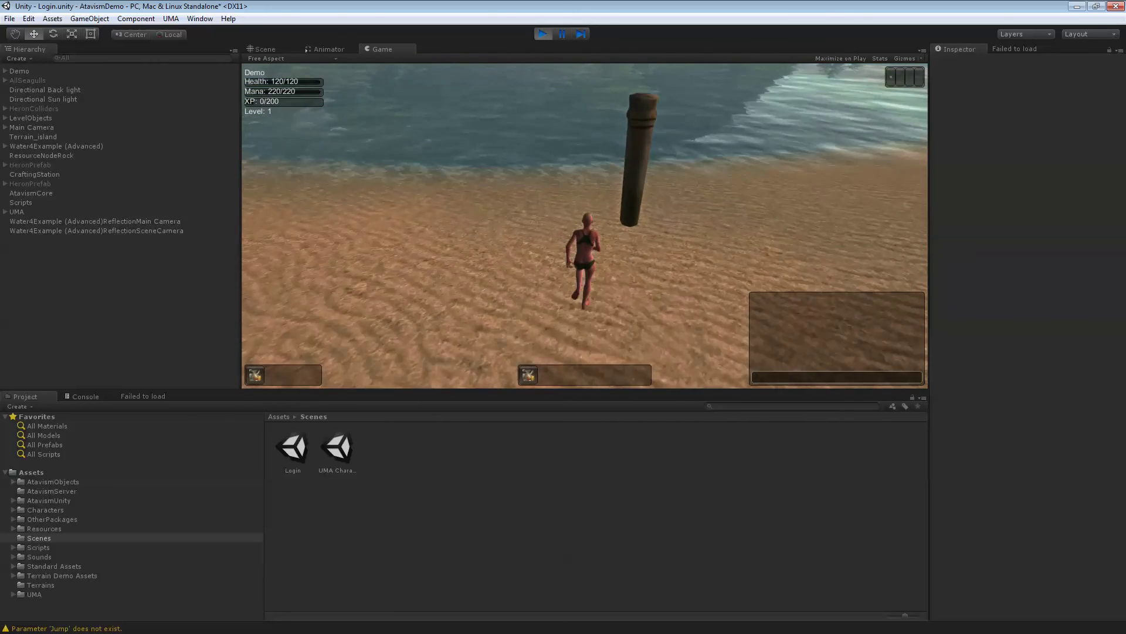
key("w")
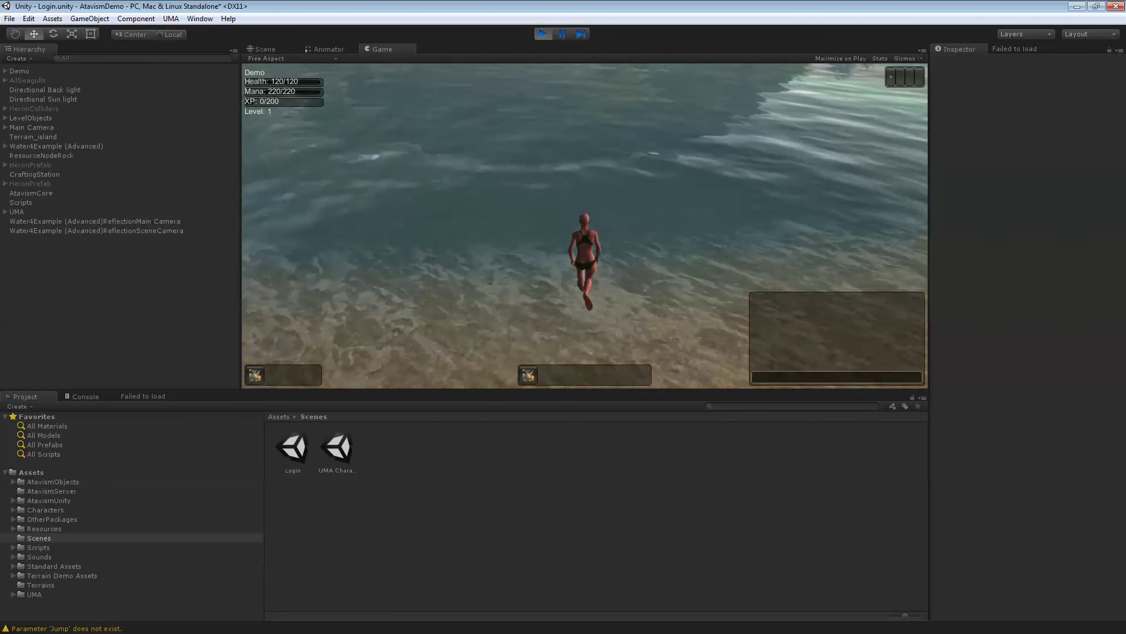
key("w")
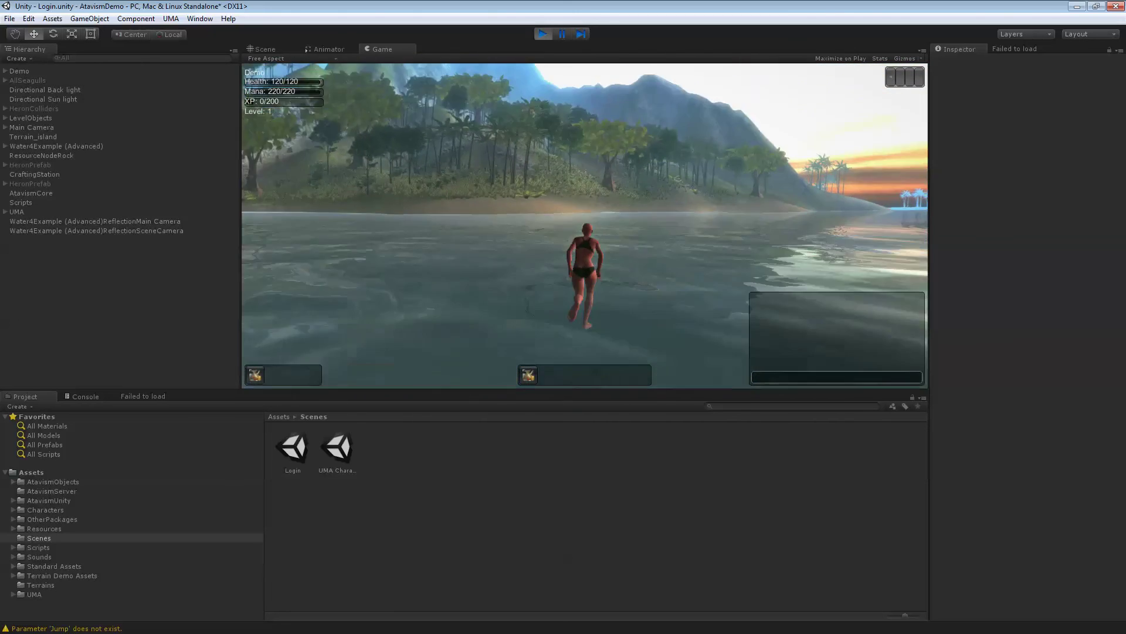
Run up the river and through shallow water onto the sand, turning toward the boat
key("w")
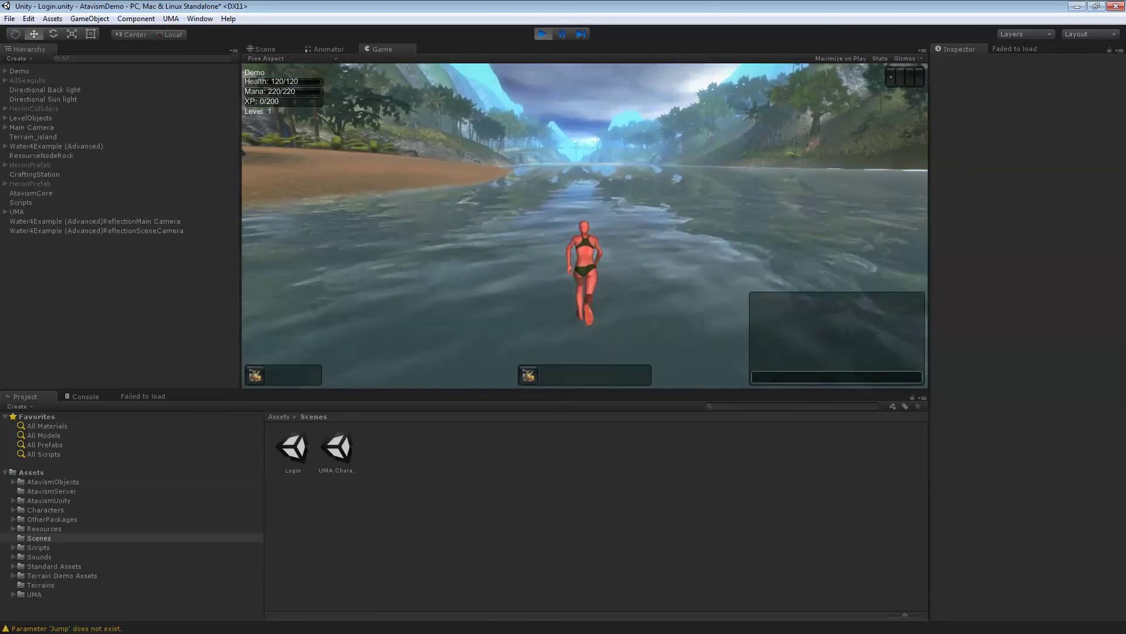
key("w")
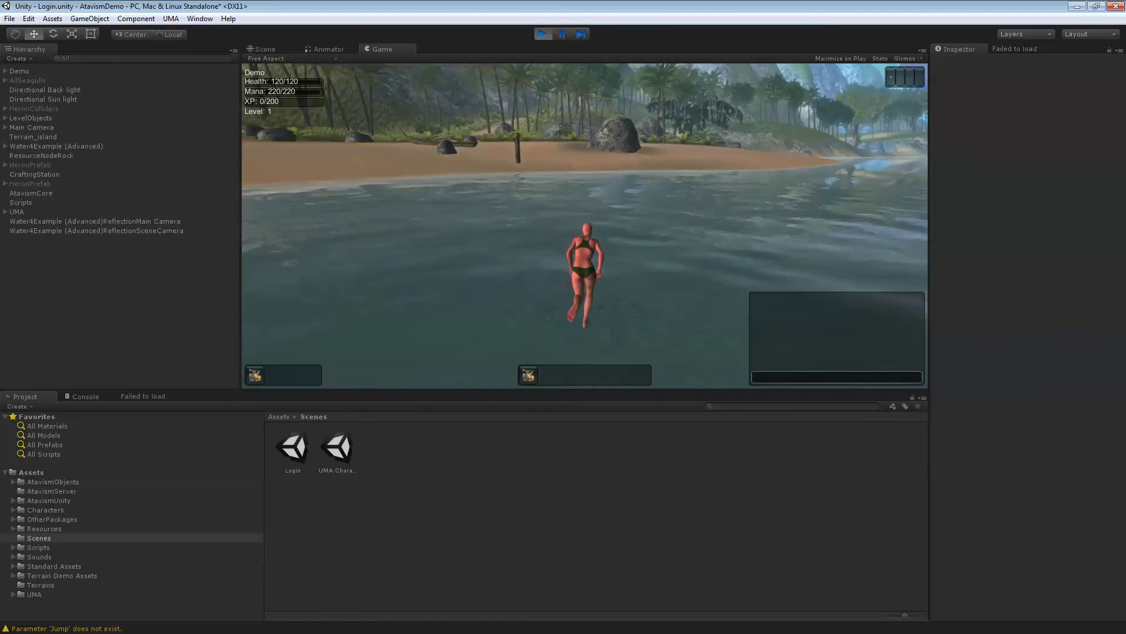
key("w")
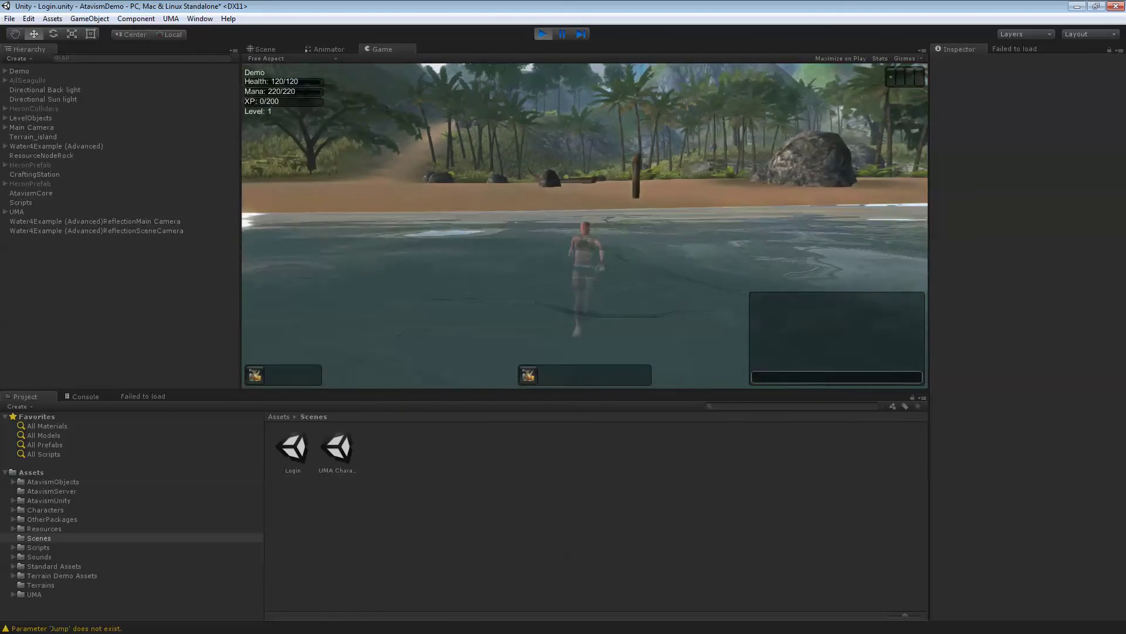
key("w")
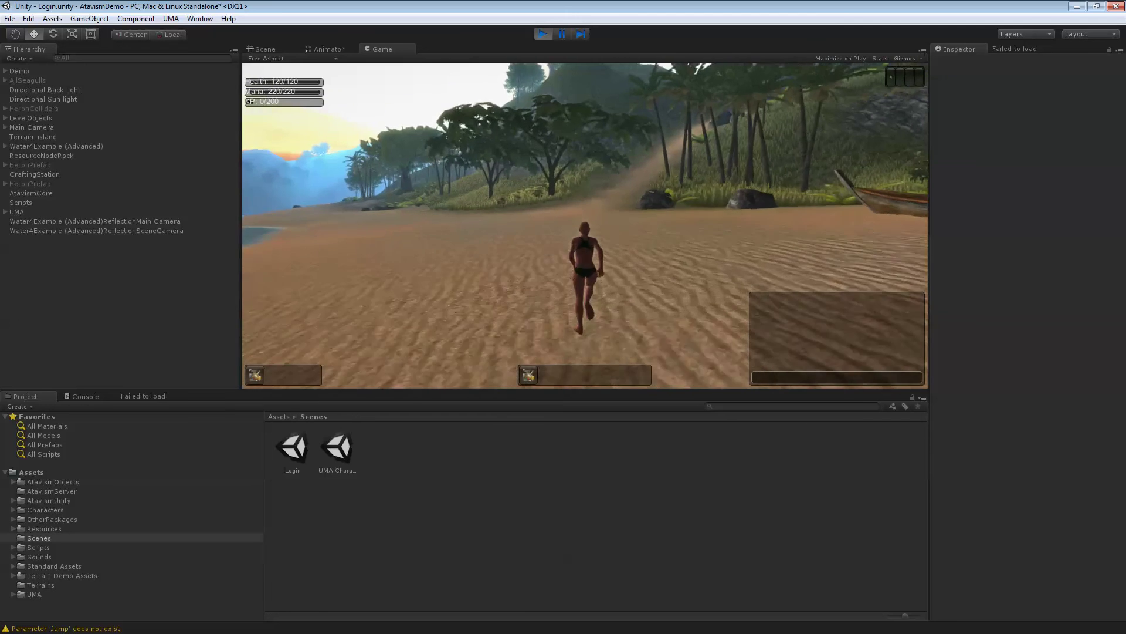
key("d")
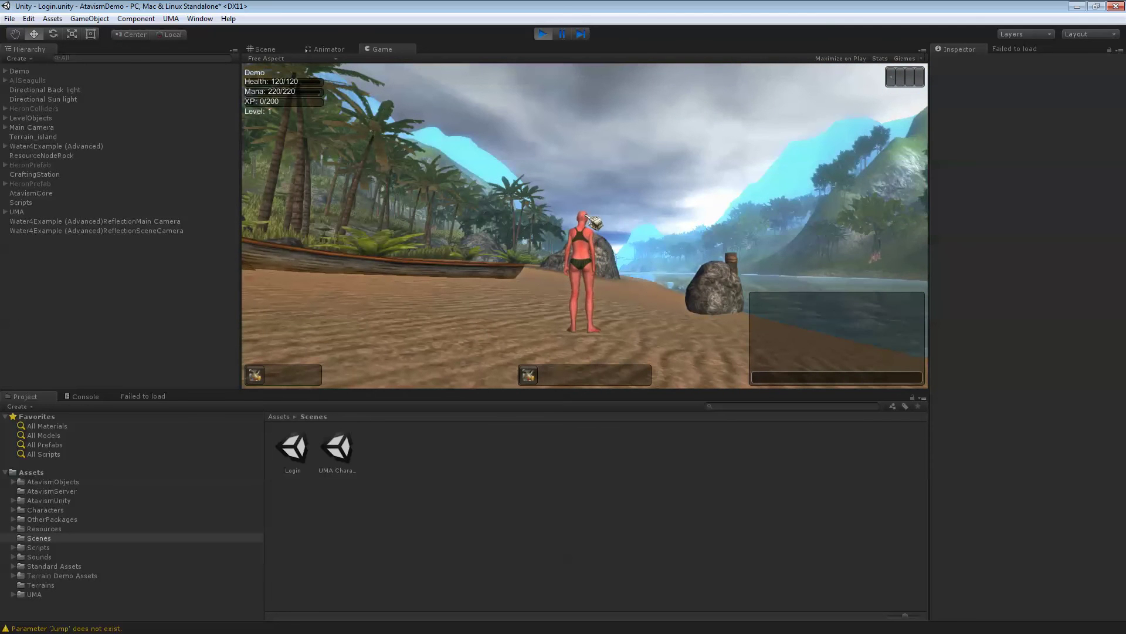